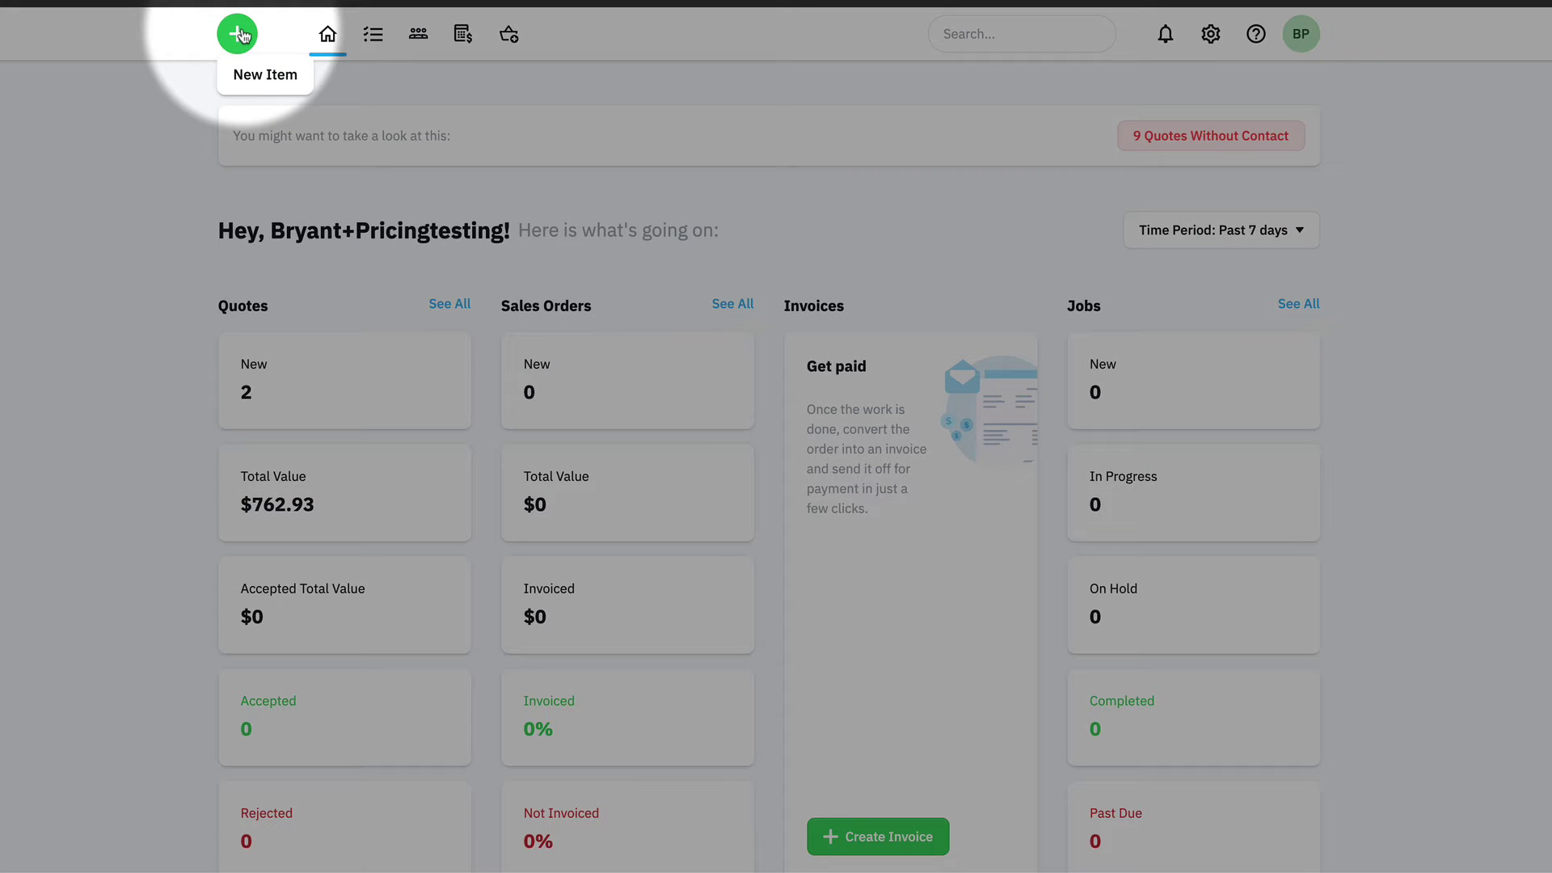
Create a new quote for customer Bob's Pizza Shack (SAMPLE) and save it to add line items.
click(239, 35)
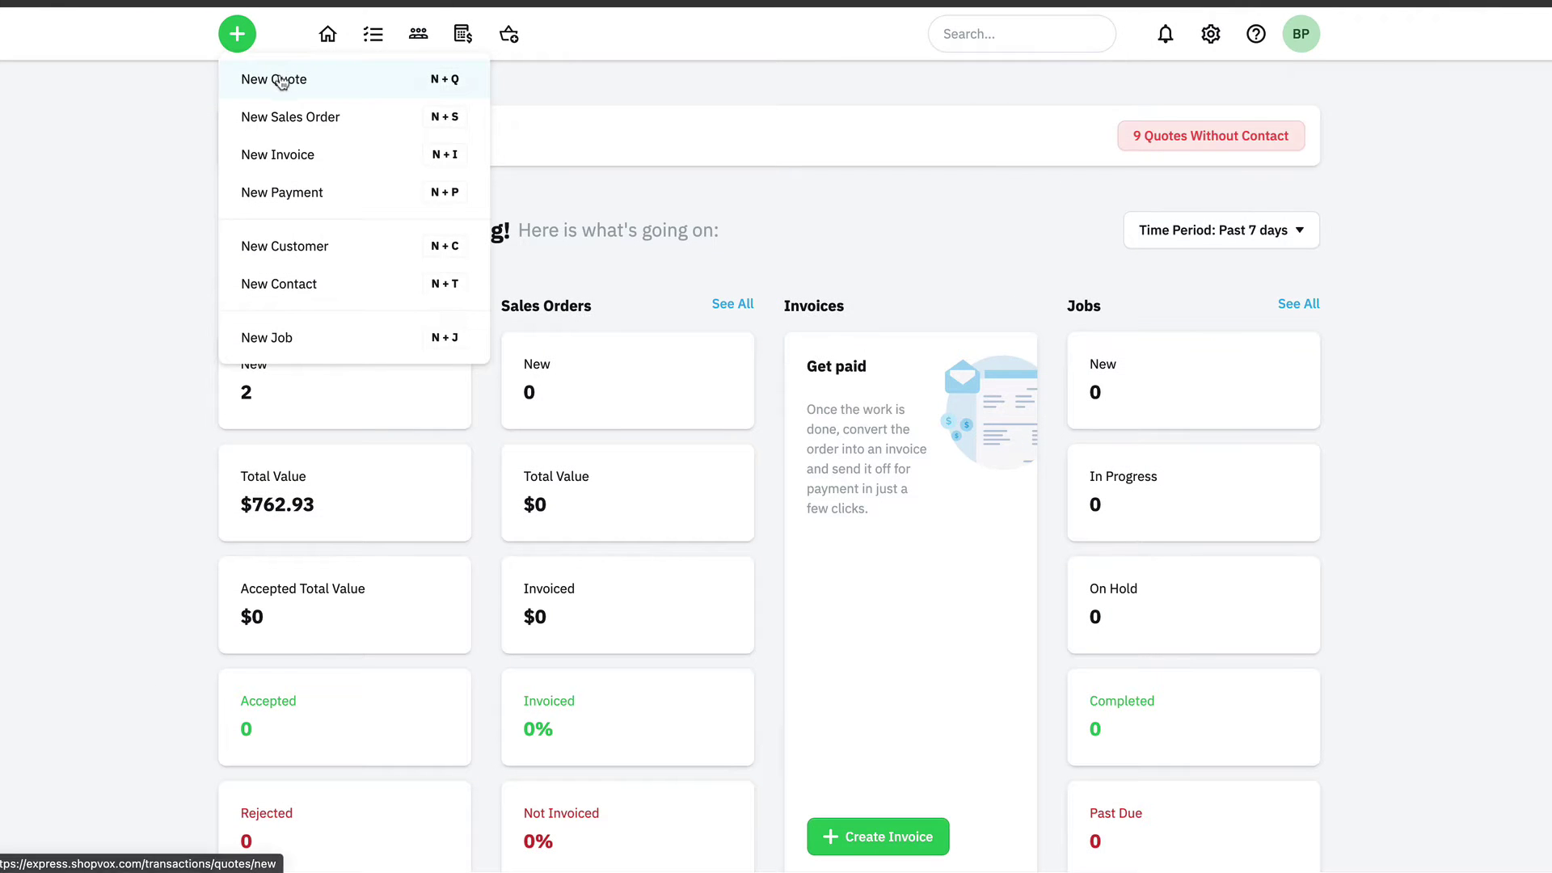
click(298, 78)
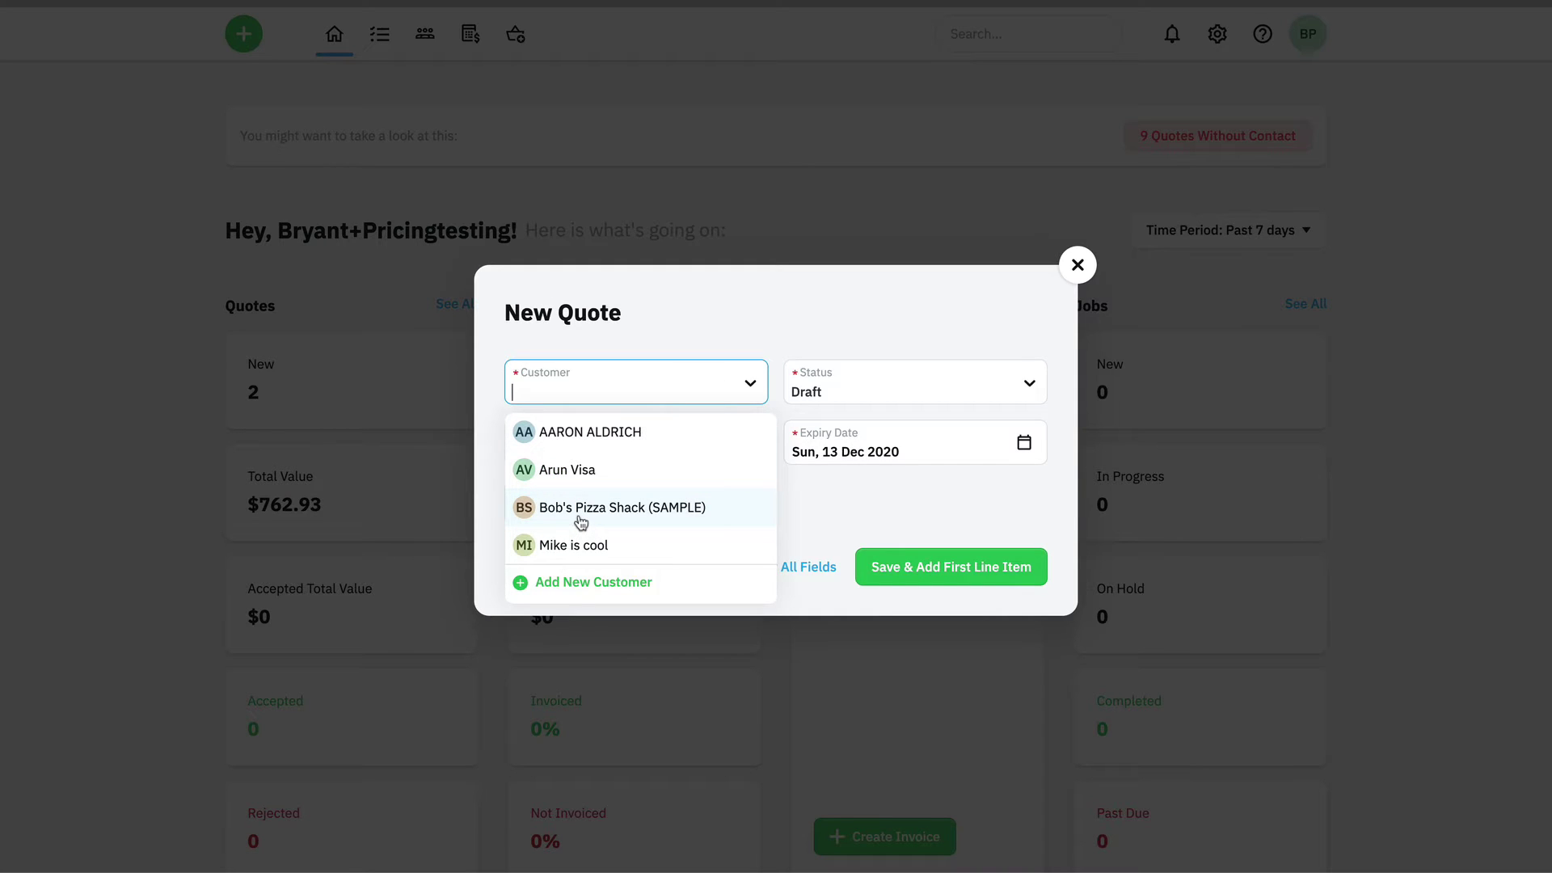
text(bo)
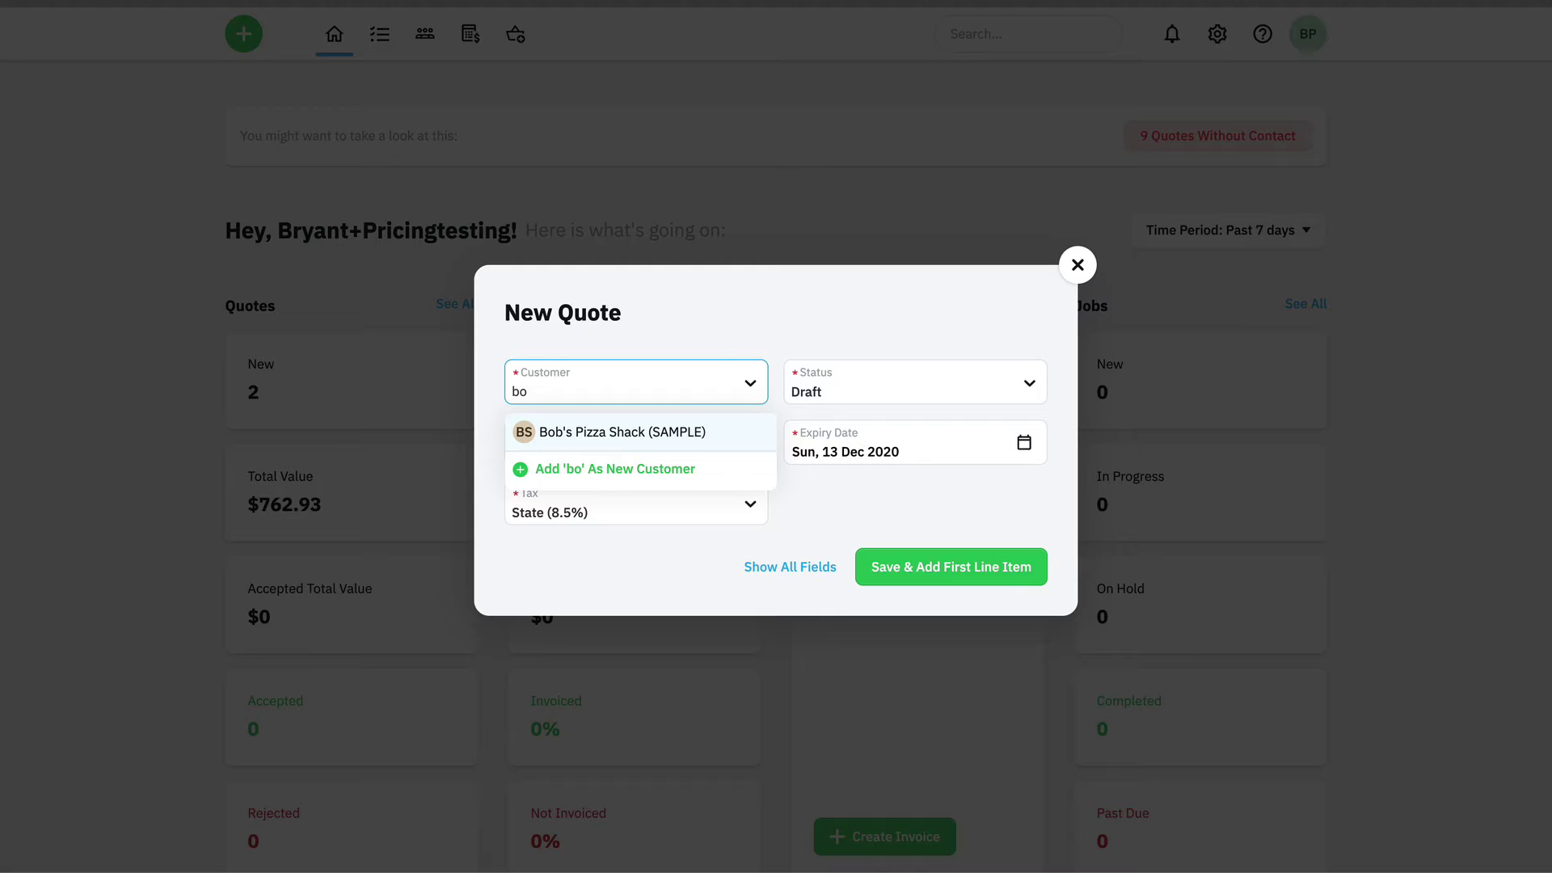
click(613, 434)
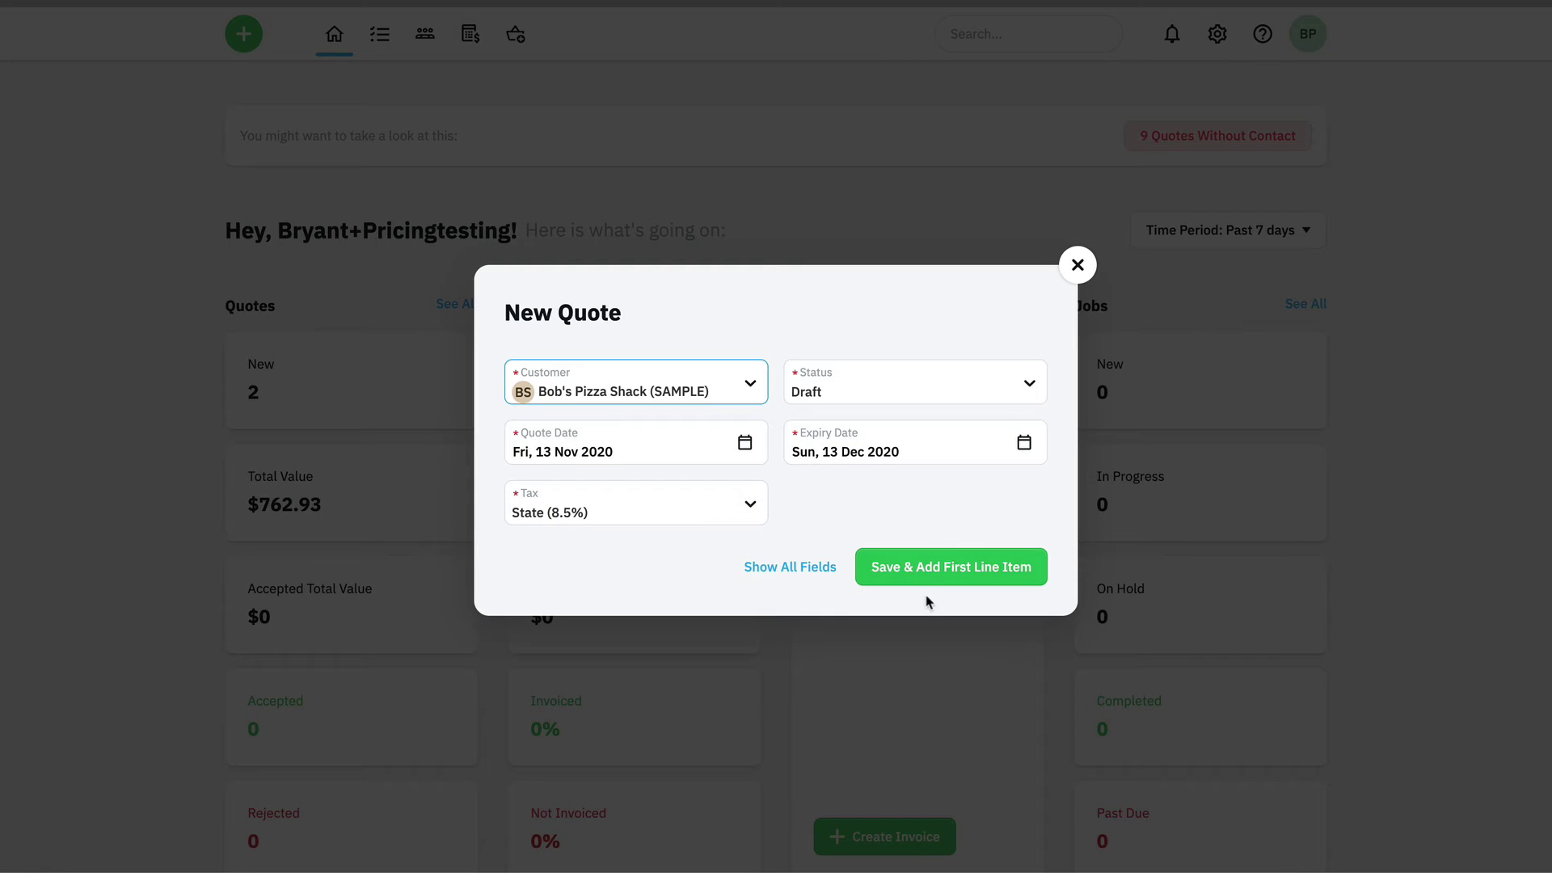
click(935, 571)
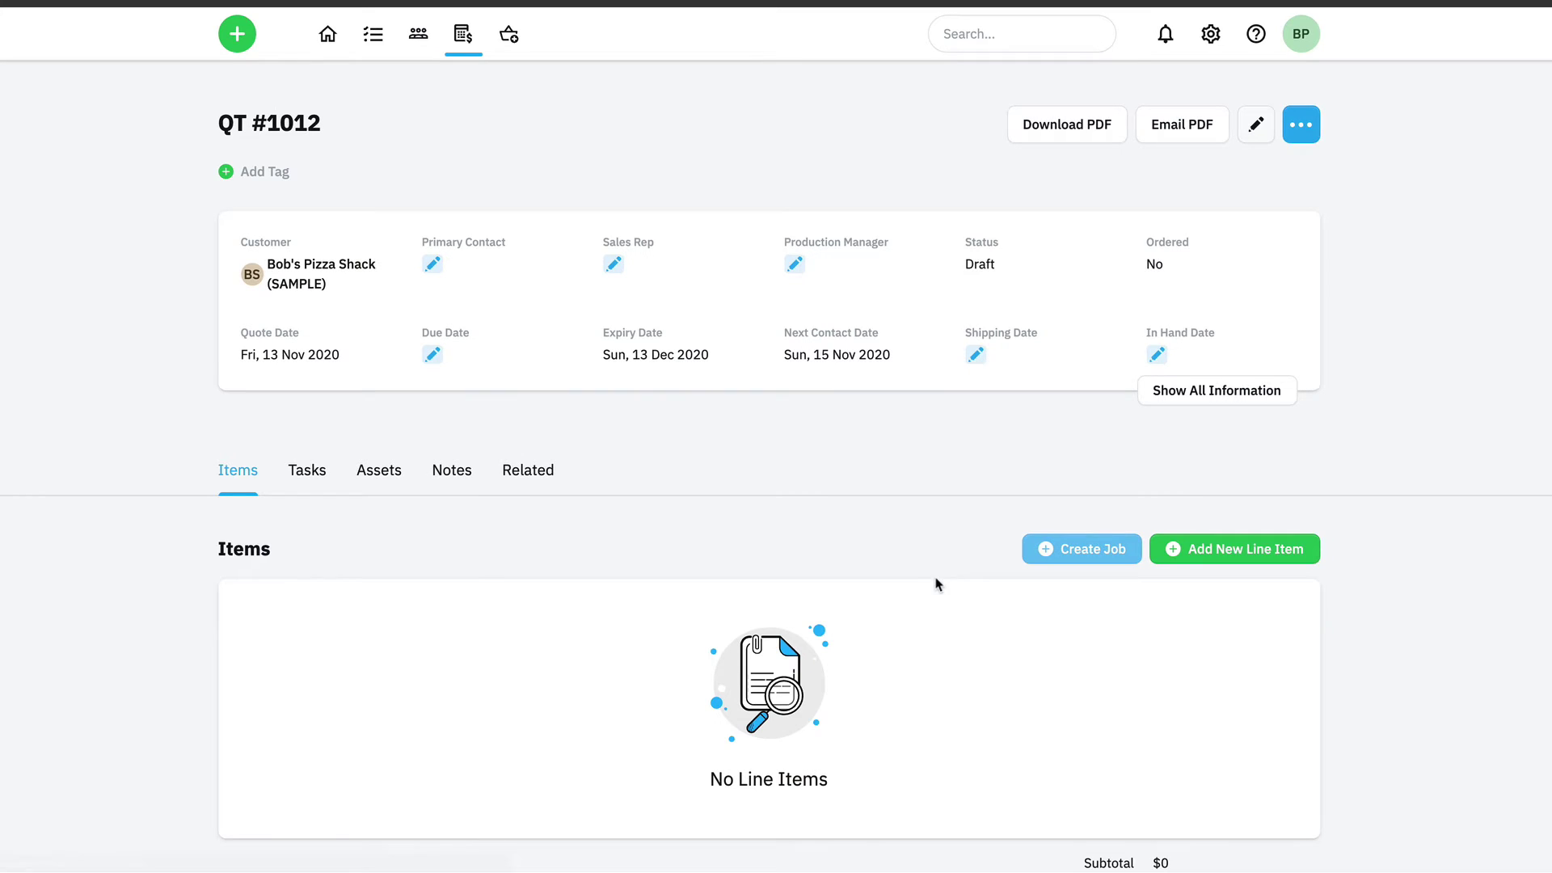
Add a line item using the Rigid Sign w/ Digitally Printed Graphics product.
click(1234, 557)
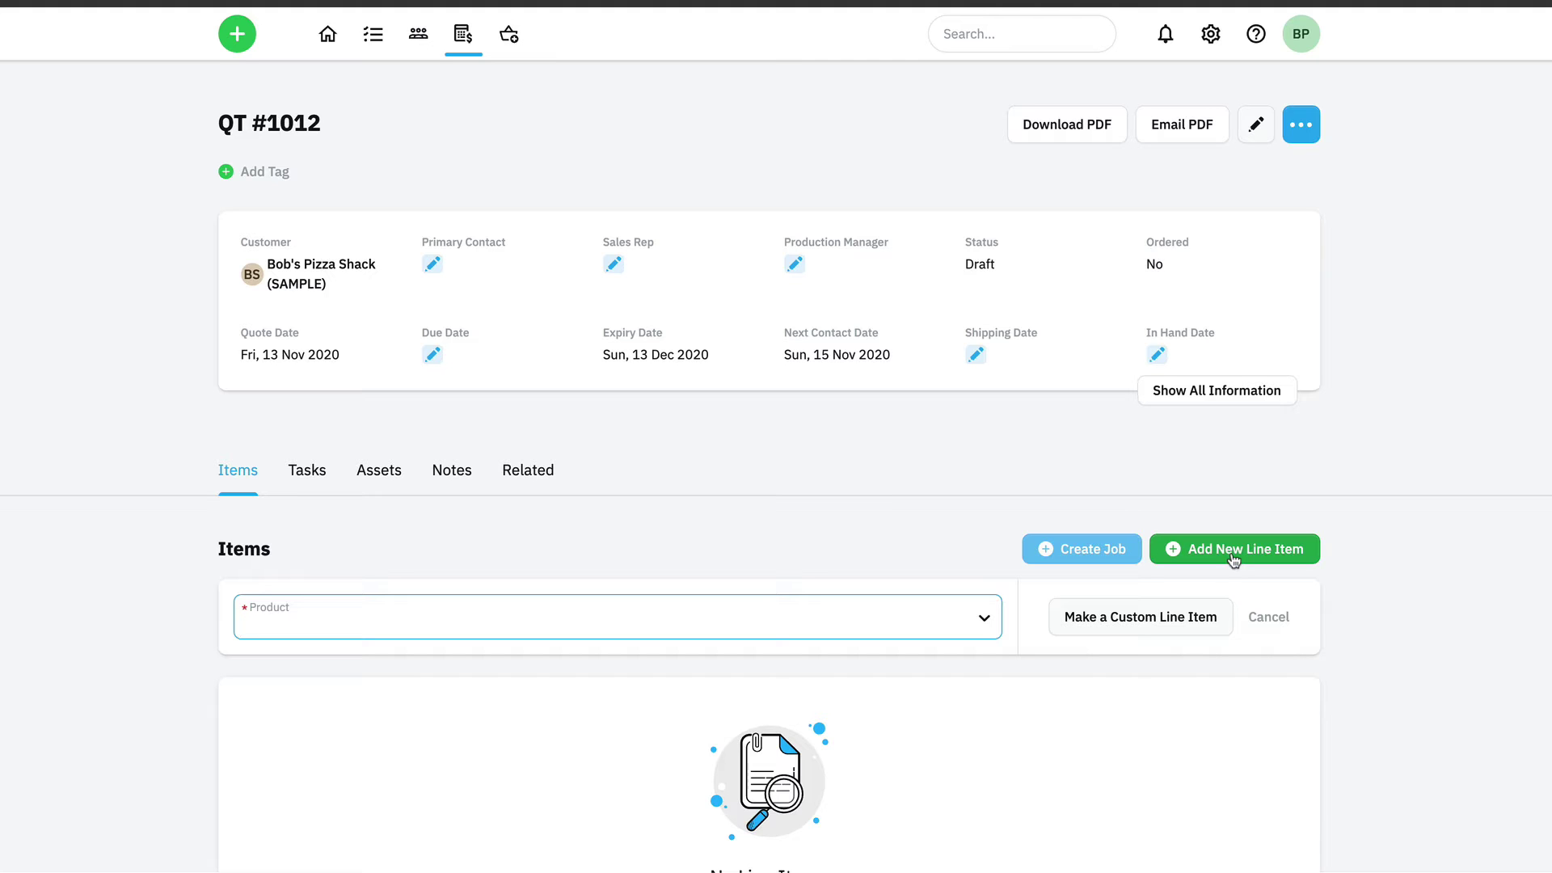
text(rig)
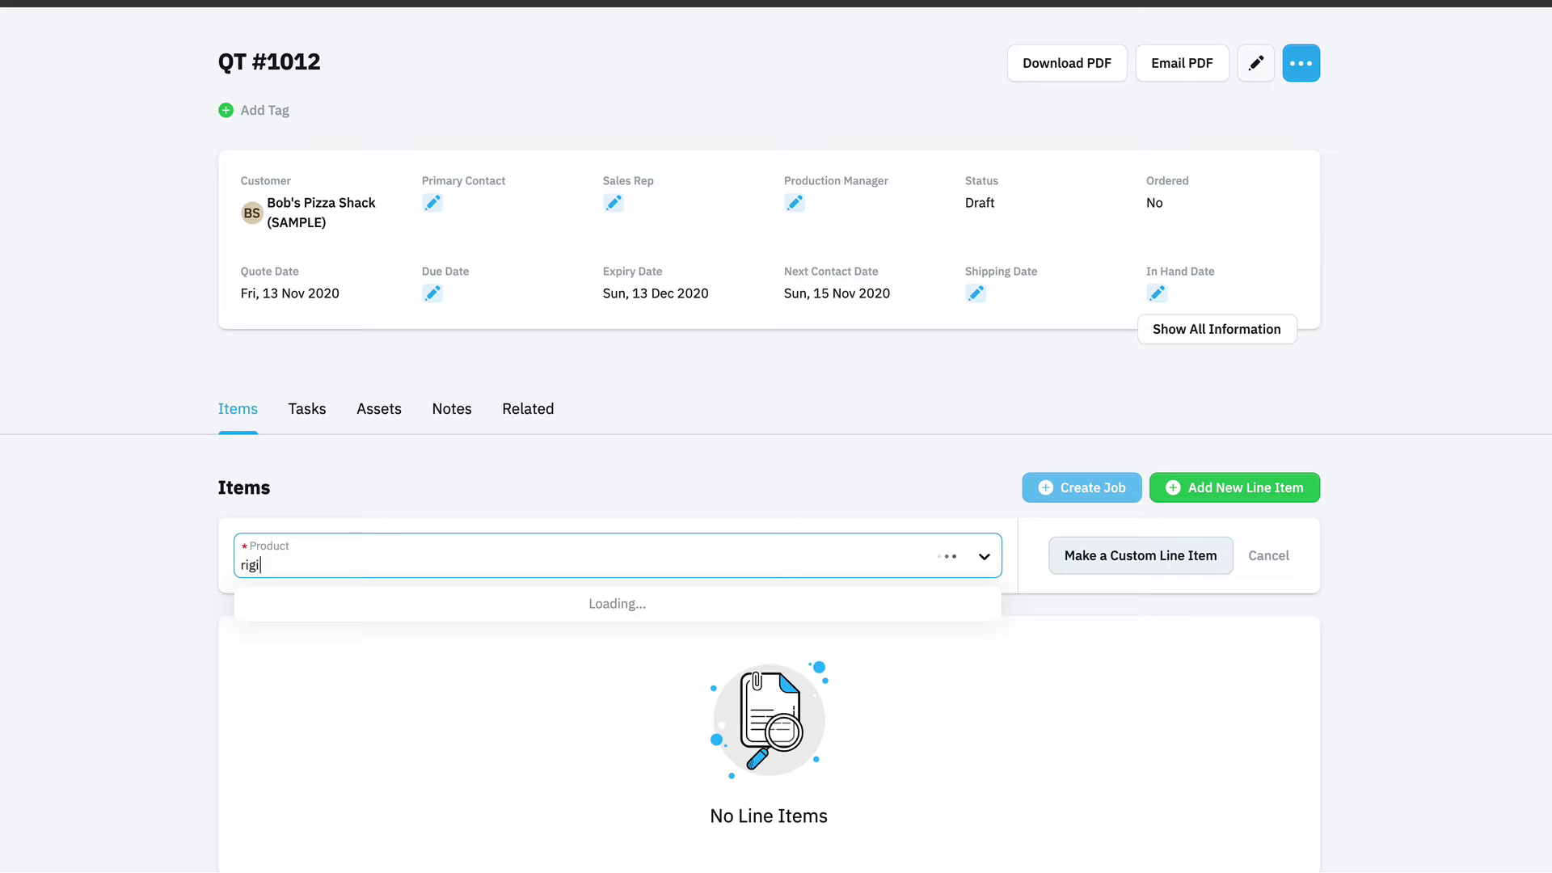
text(i)
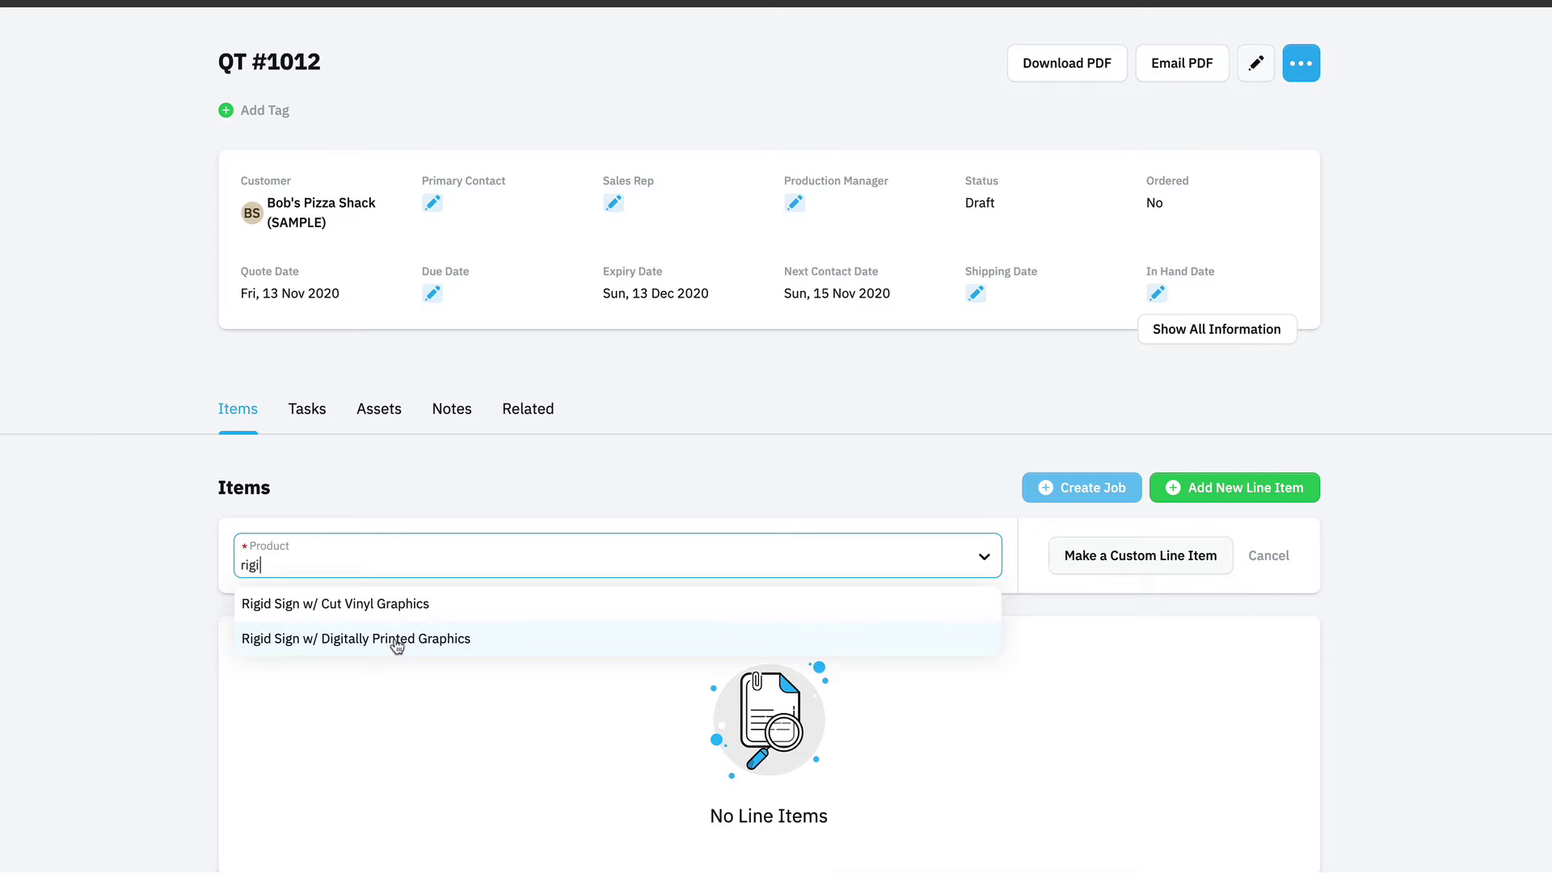
click(392, 640)
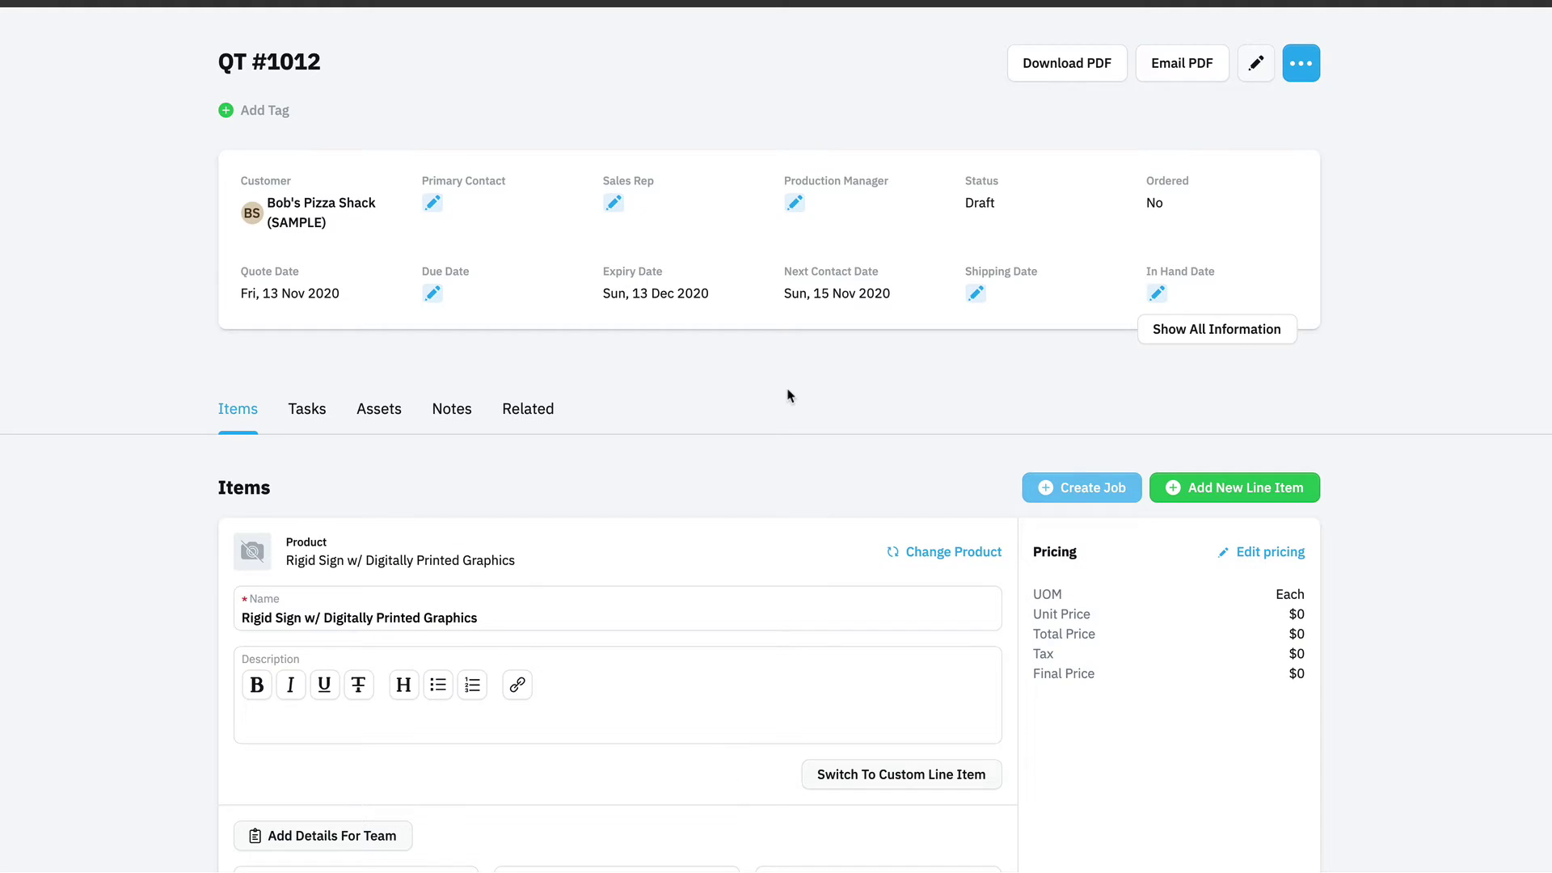
scroll(789, 394, down, 3)
scroll(785, 401, down, 2)
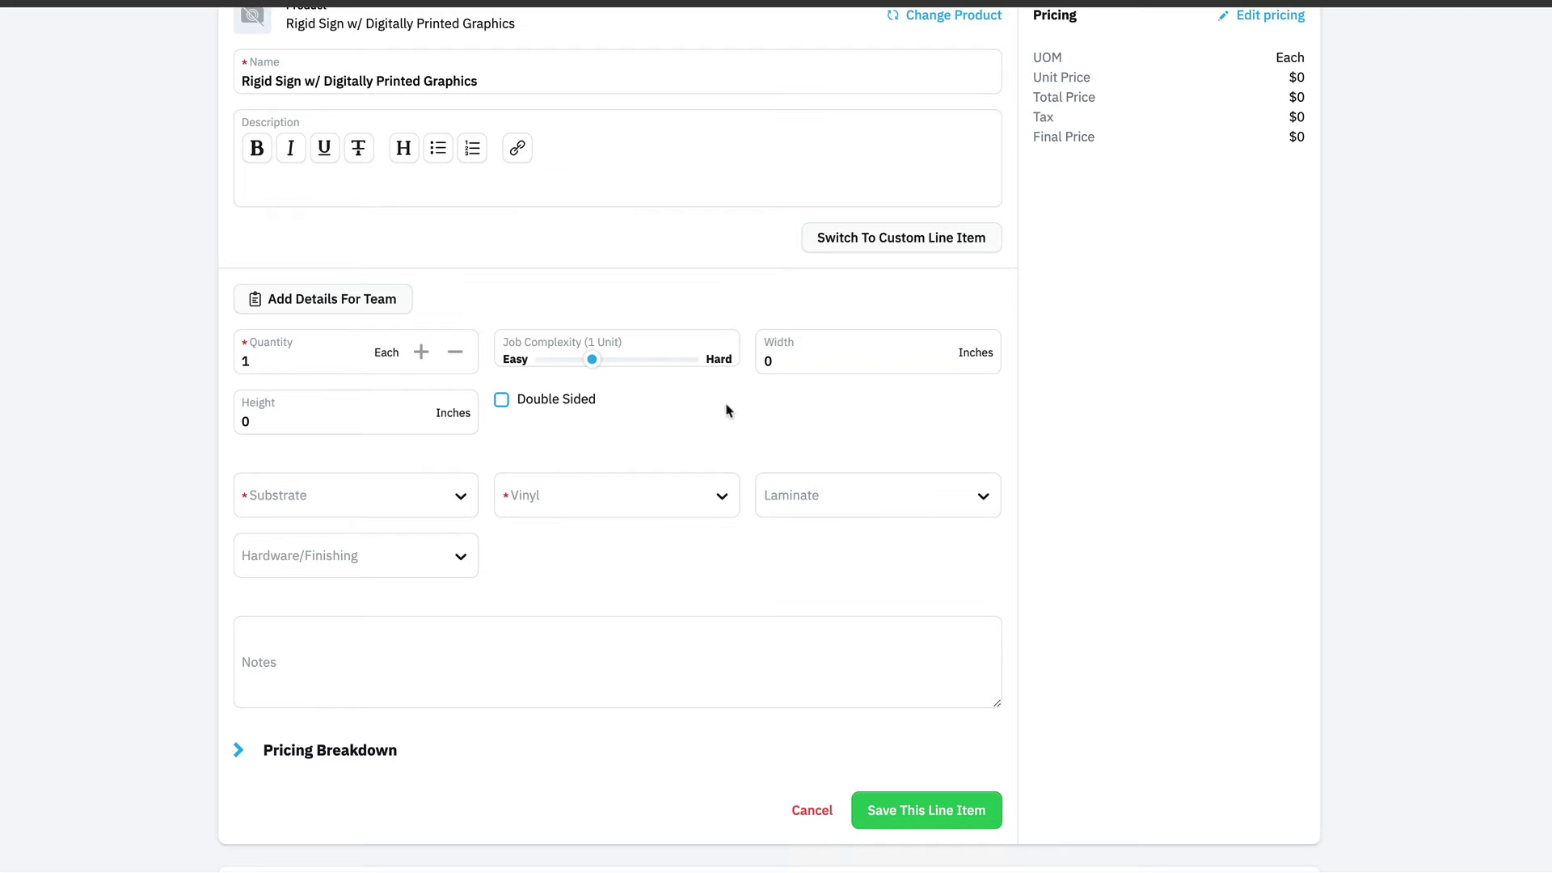
Name the line item Doubled Sided Sign Panel, size it 96×48 inches, and make it double sided.
triple_click(482, 84)
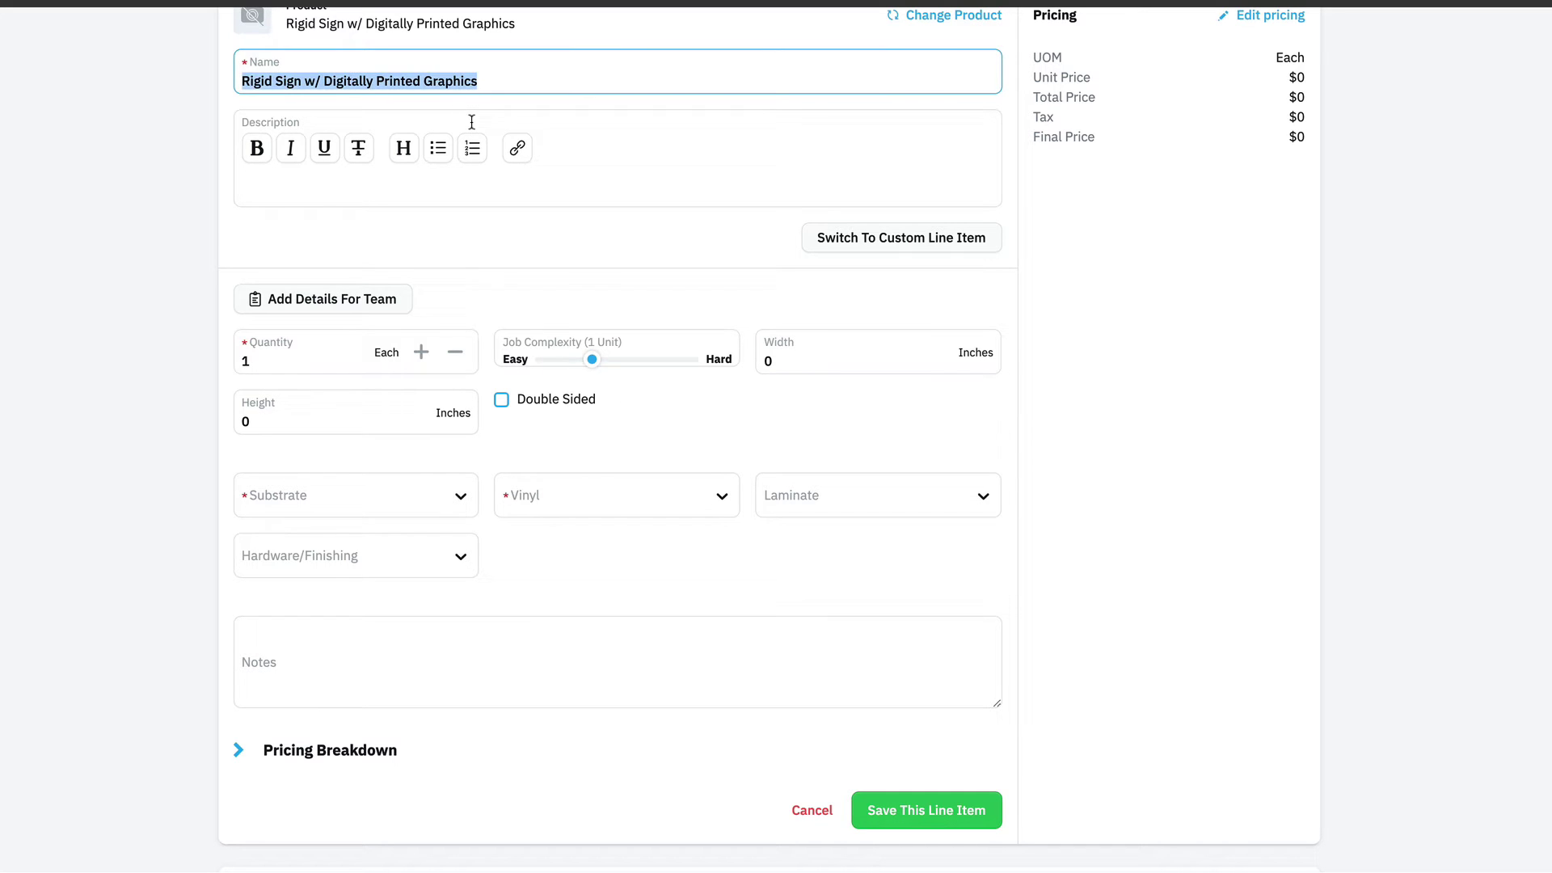
text(Do)
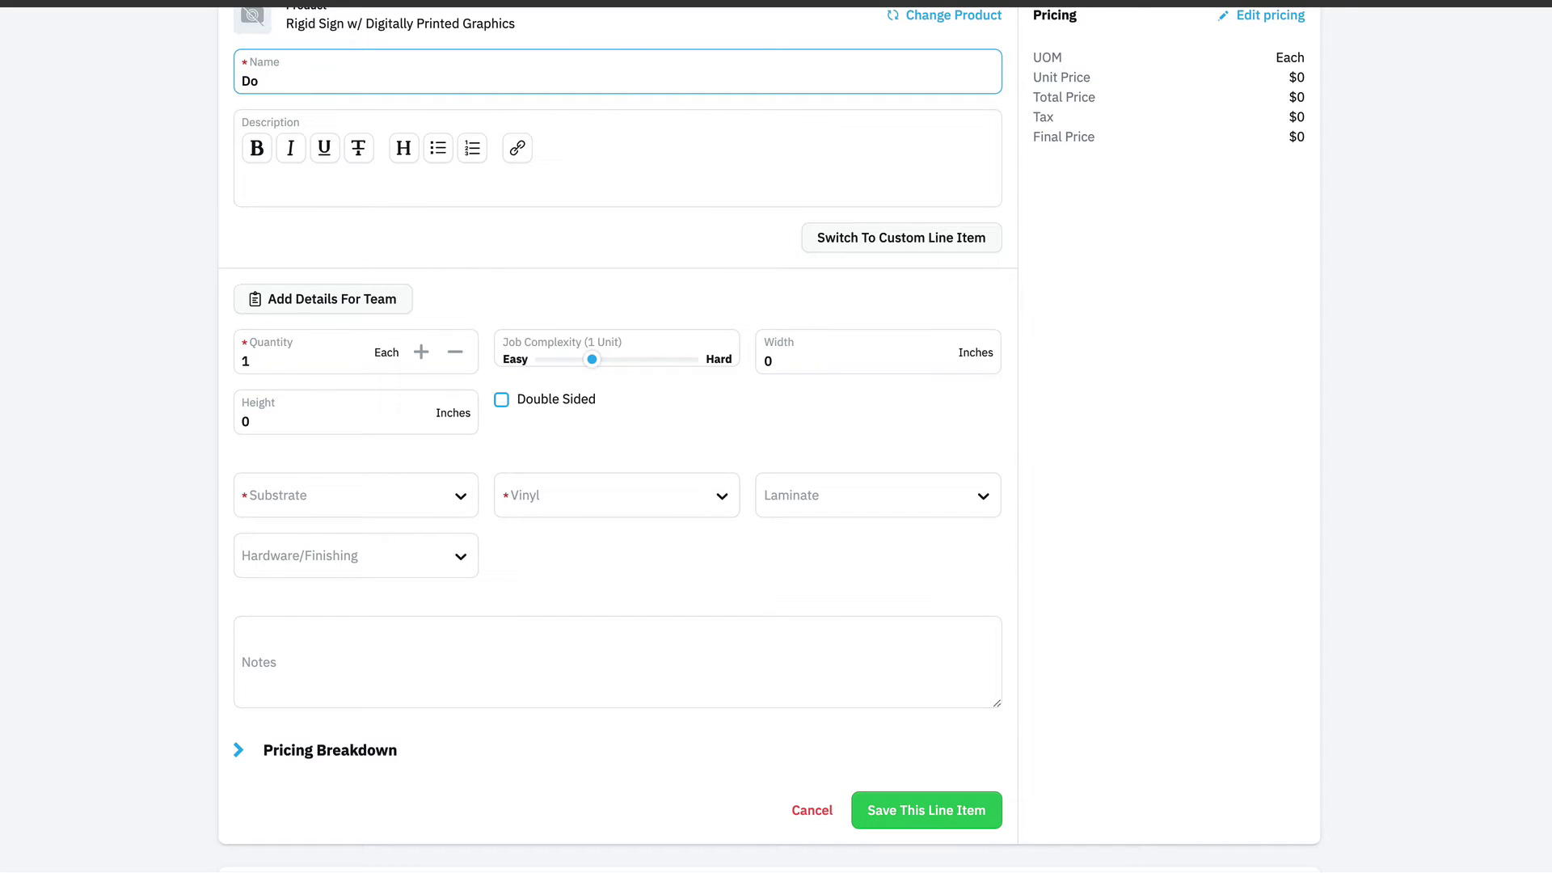
text(buSA)
text(de Panel)
click(325, 82)
text(d Sign Panel)
click(329, 185)
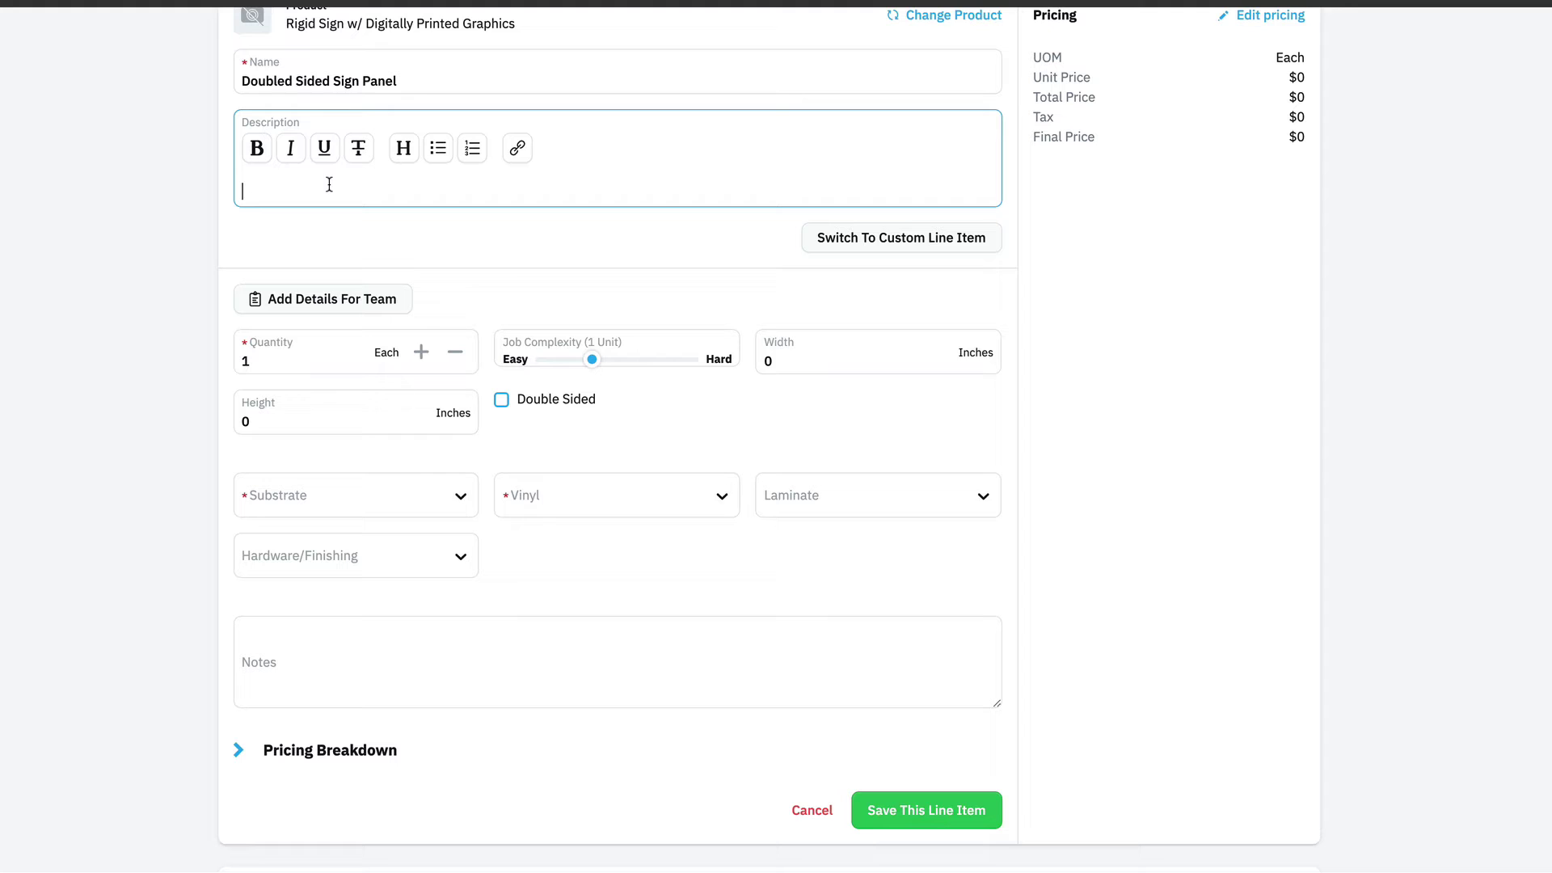
click(828, 360)
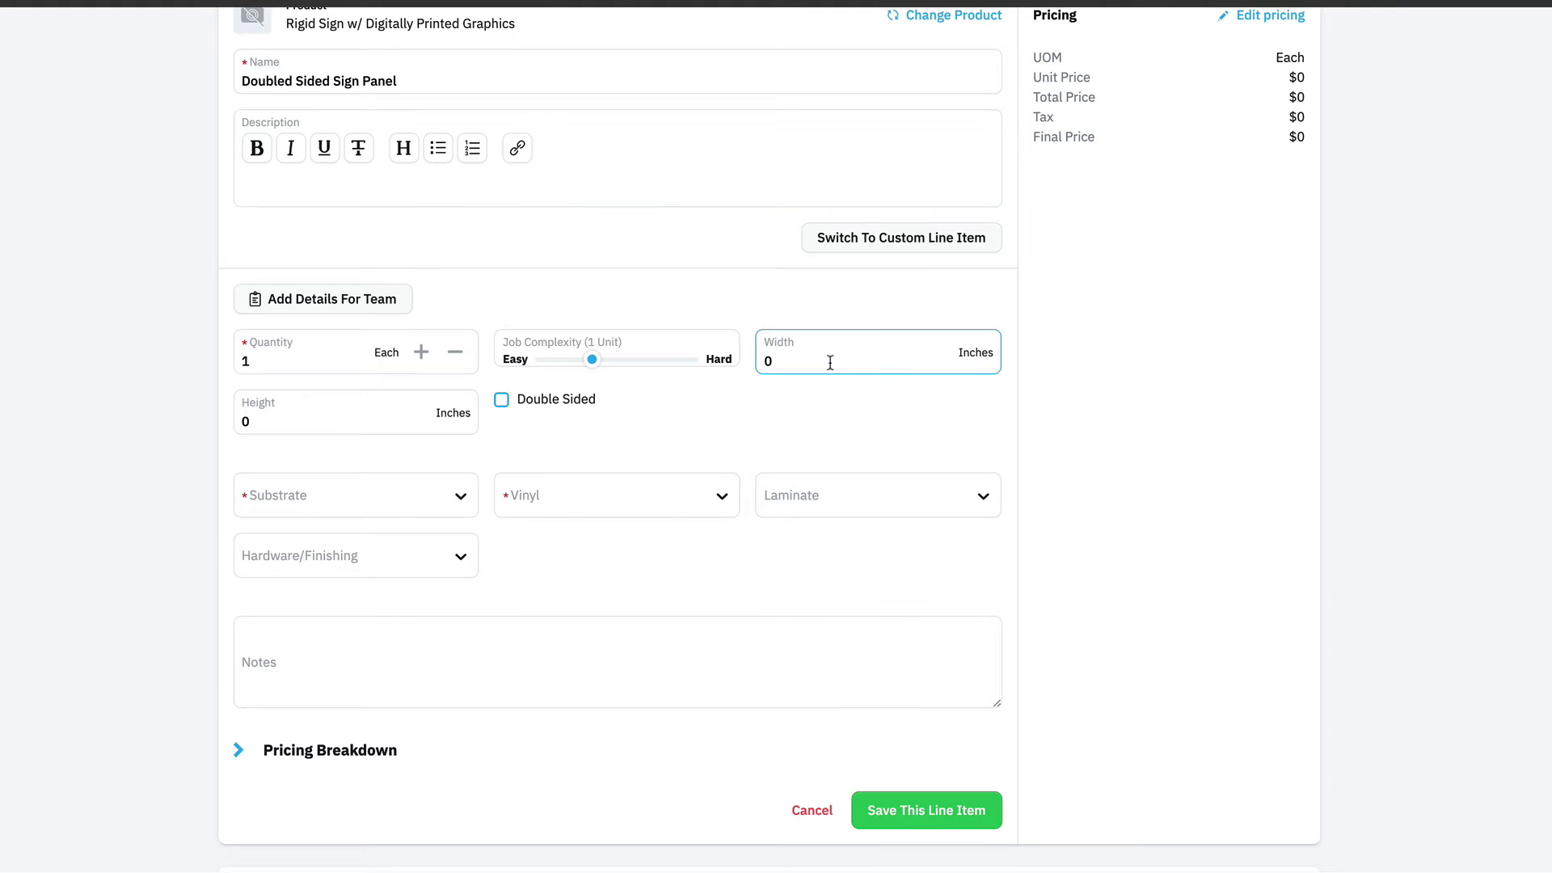
key(BackSpace)
key(Tab)
text(48)
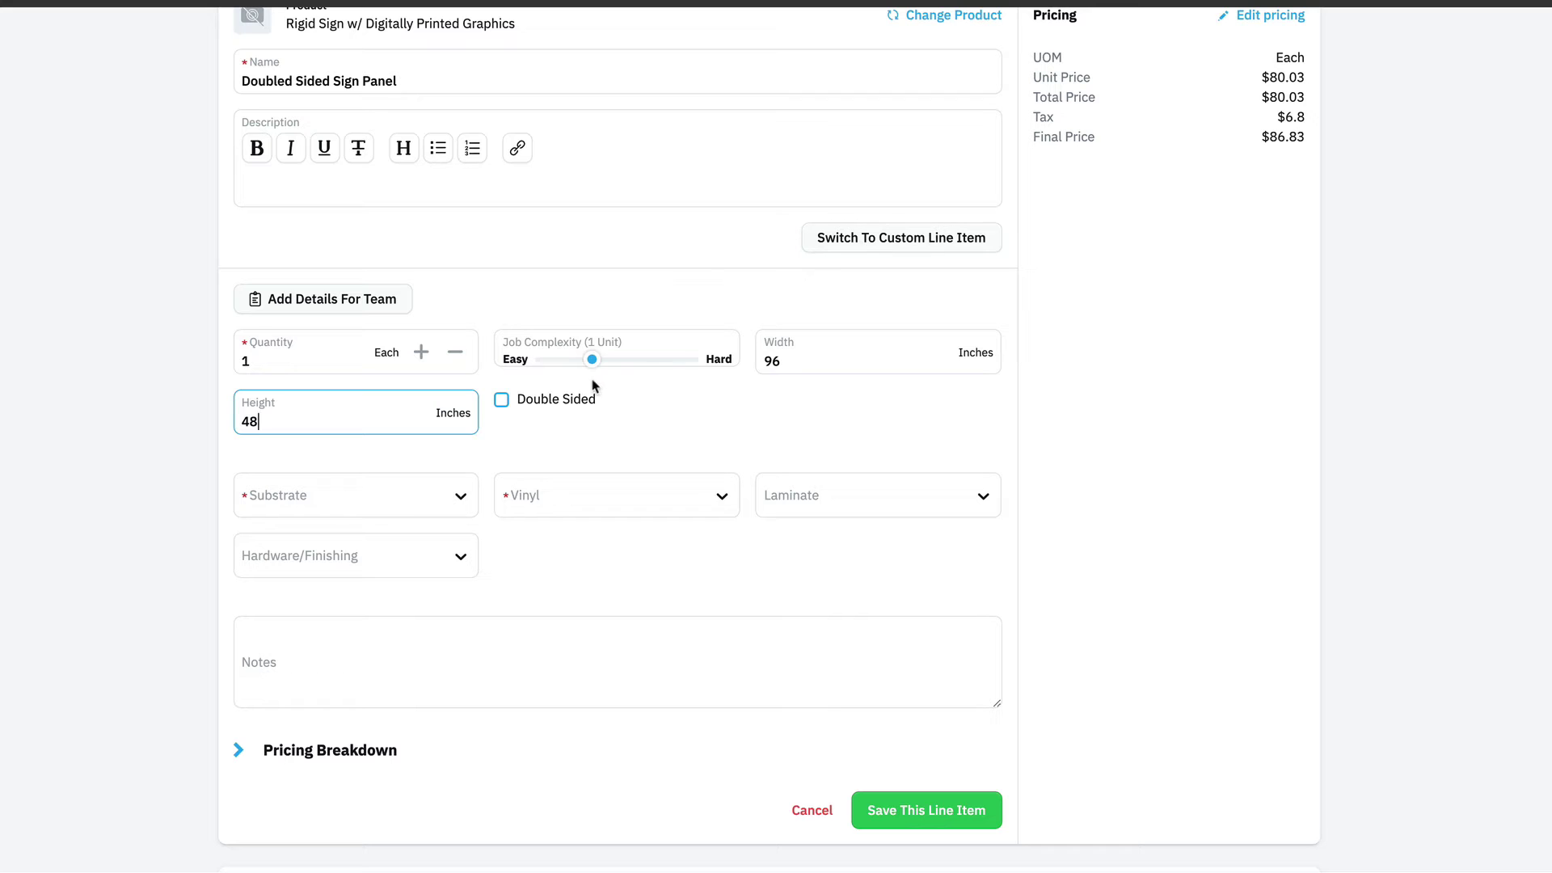
click(540, 405)
Choose Dibond - 3mm White substrate, 3M IJ35C Vinyl and 3M 8518 Gloss Laminate.
click(399, 502)
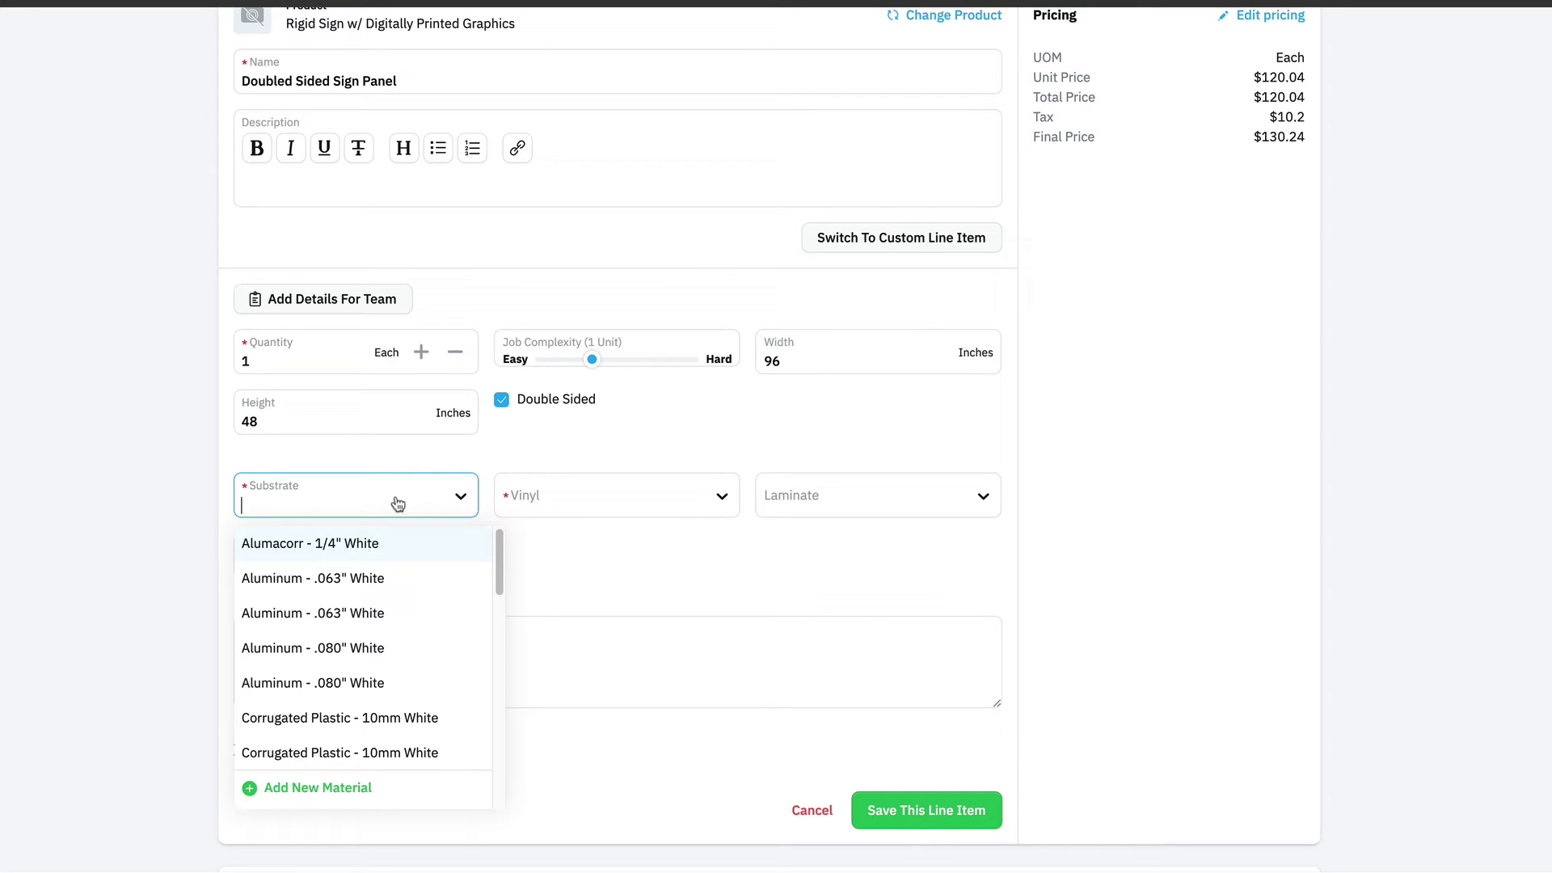
scroll(381, 651, down, 2)
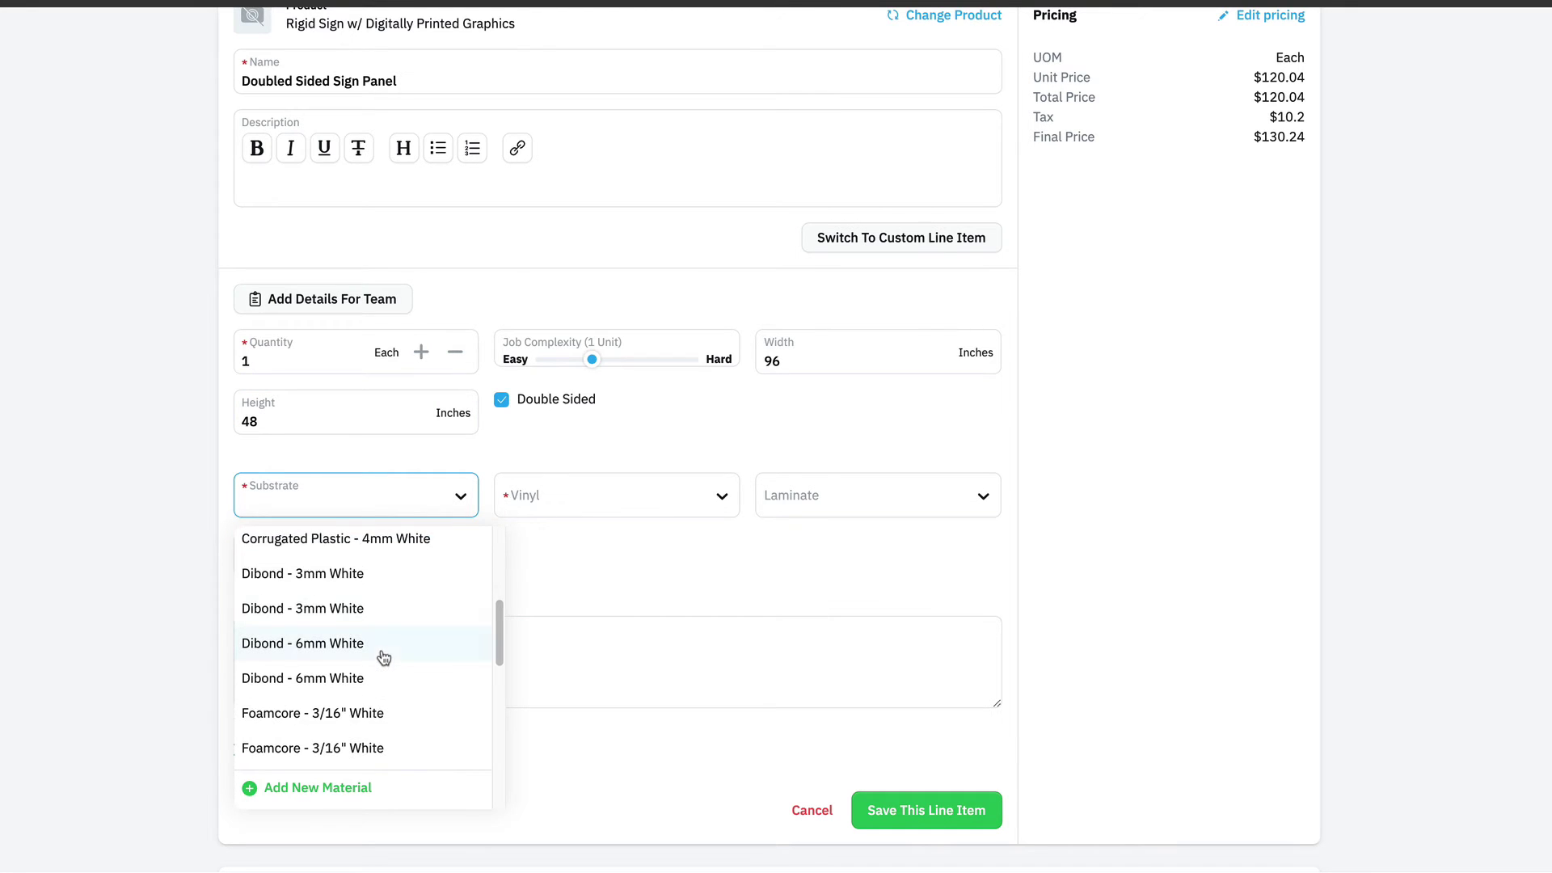
click(372, 583)
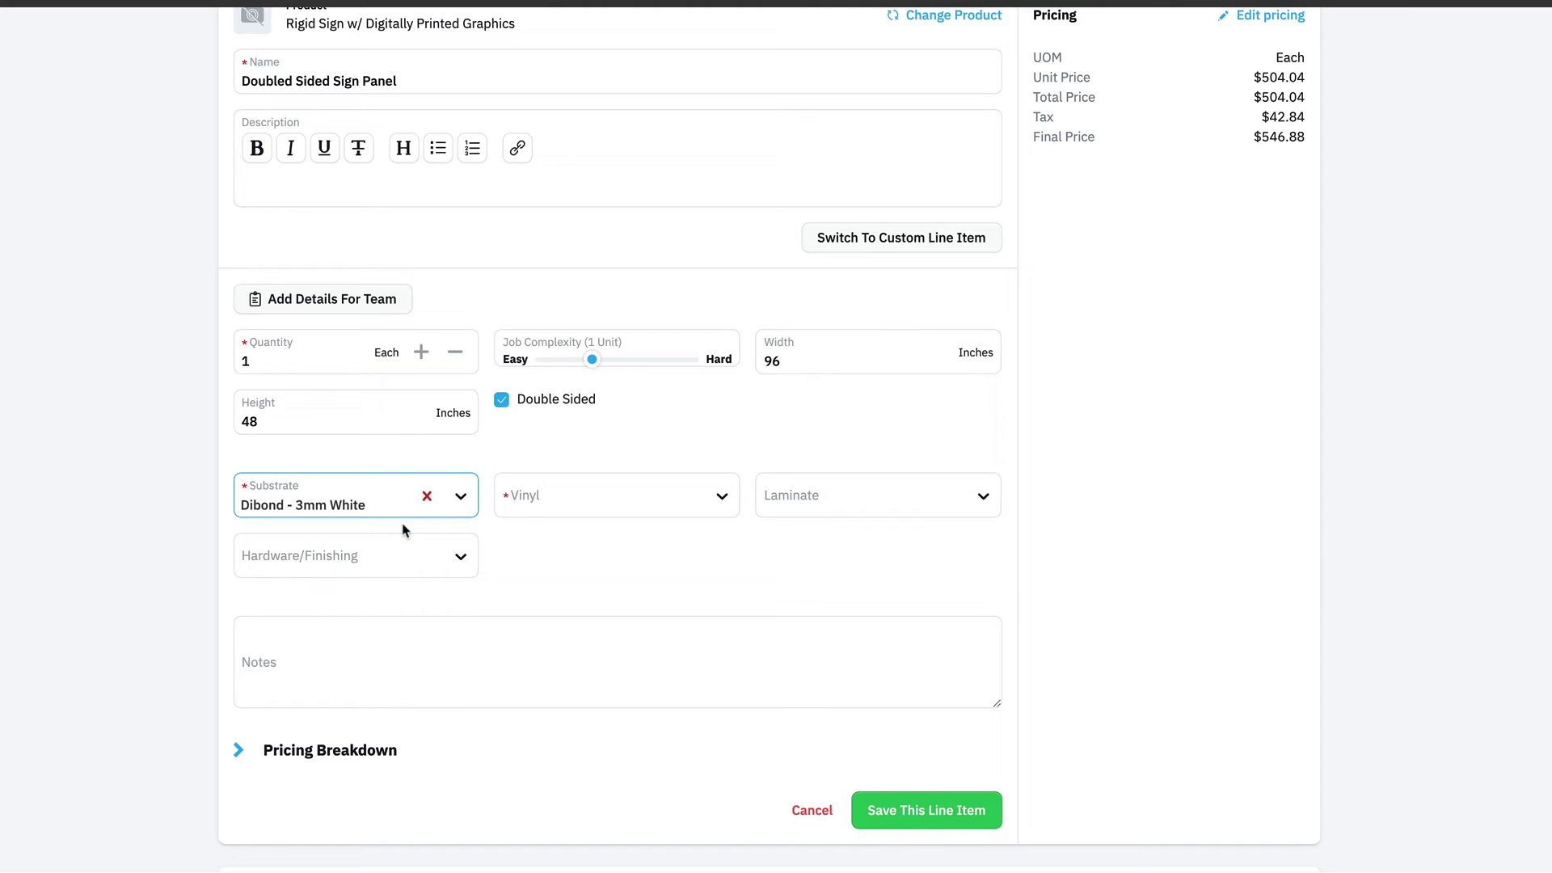
click(542, 514)
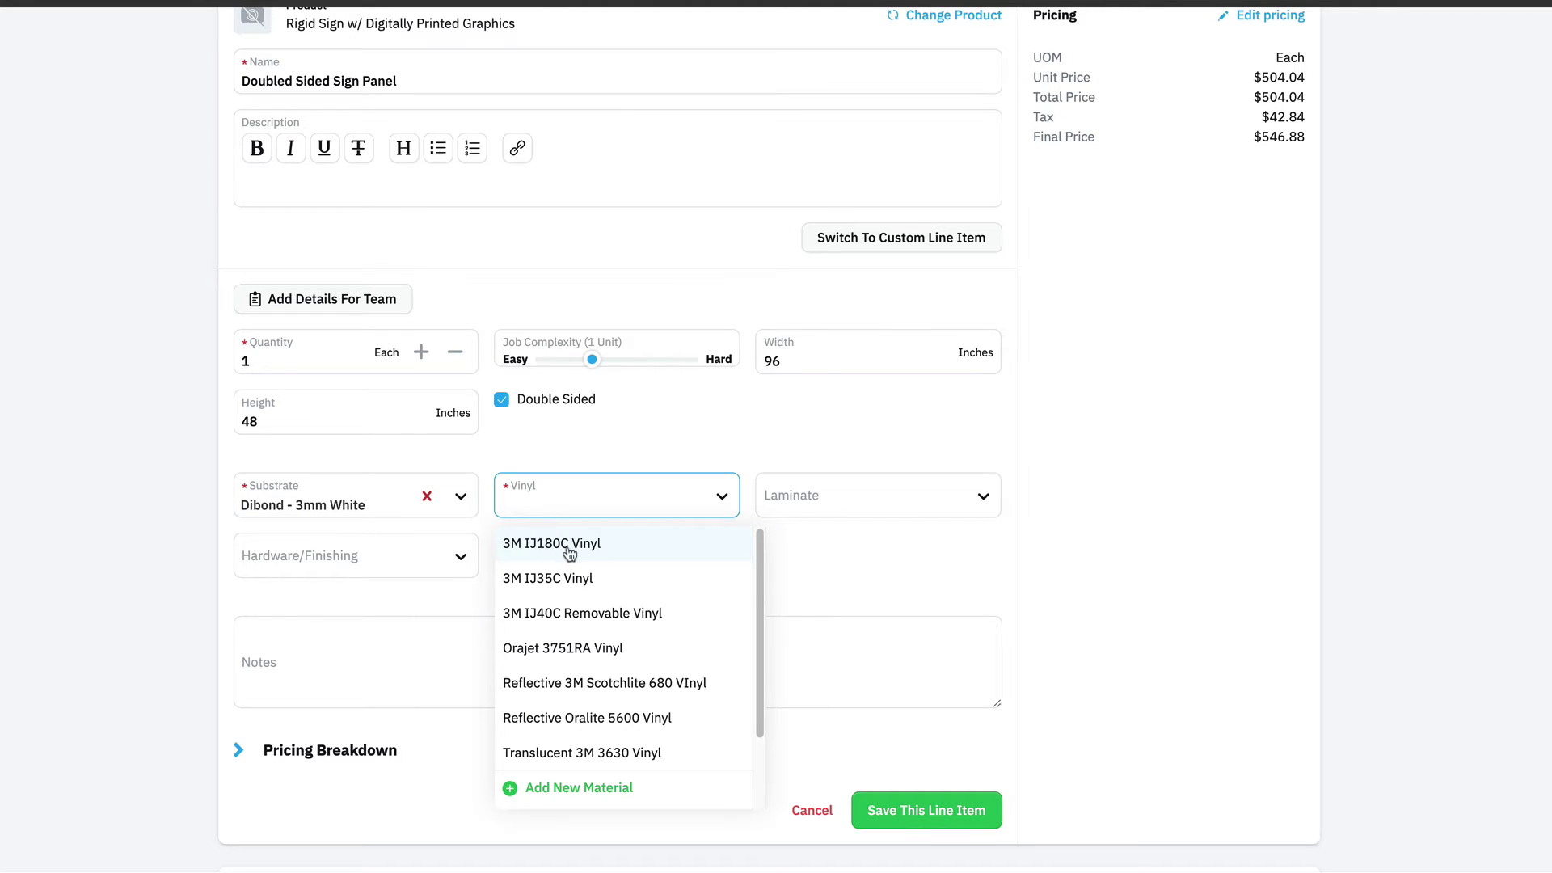
click(564, 582)
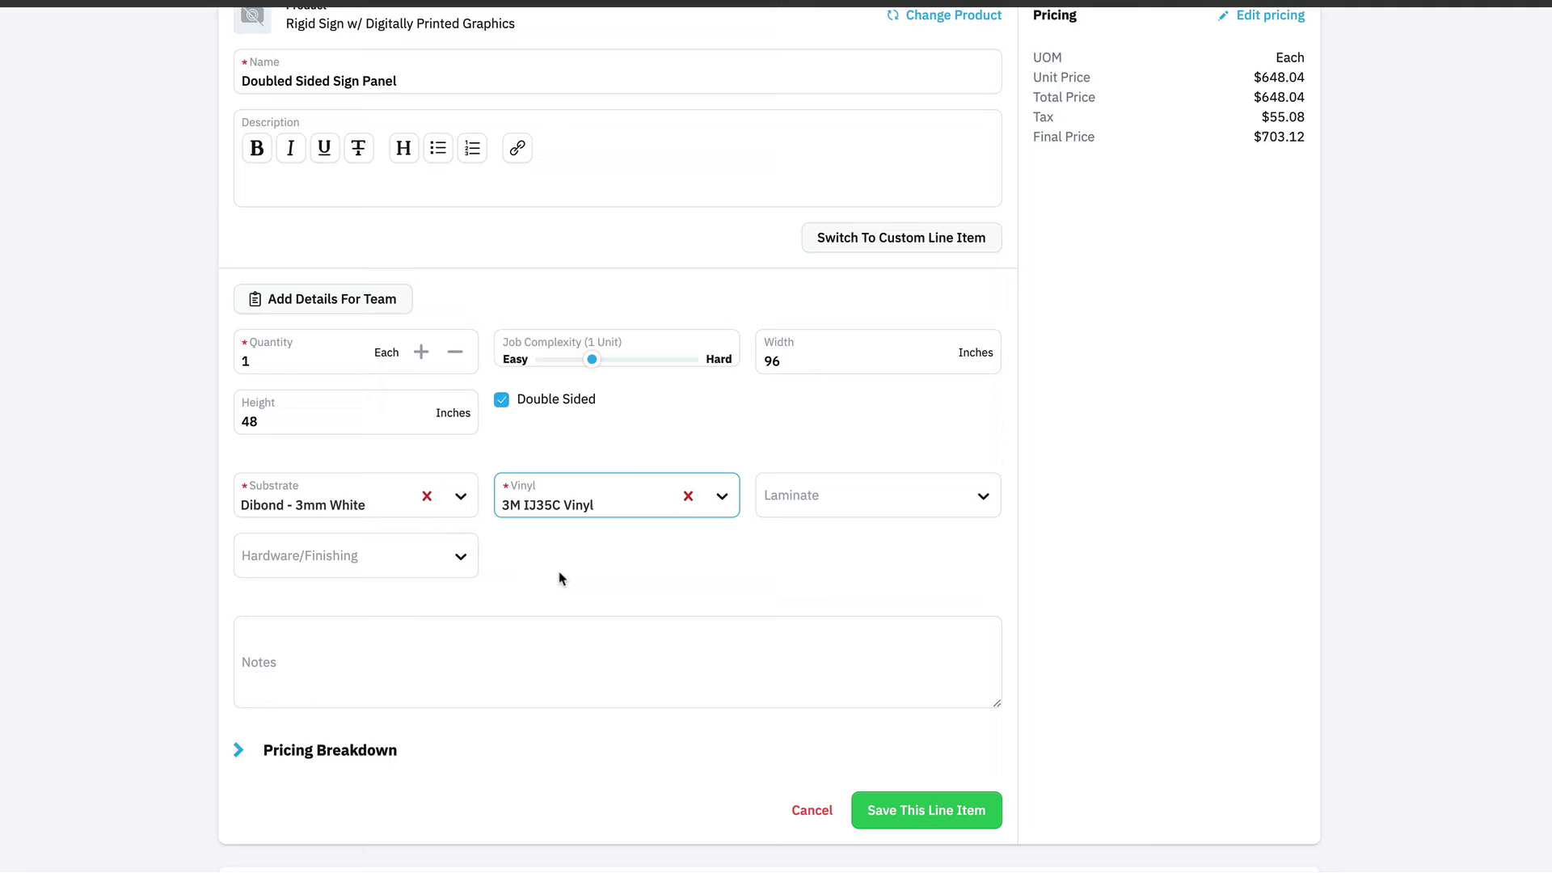
click(863, 494)
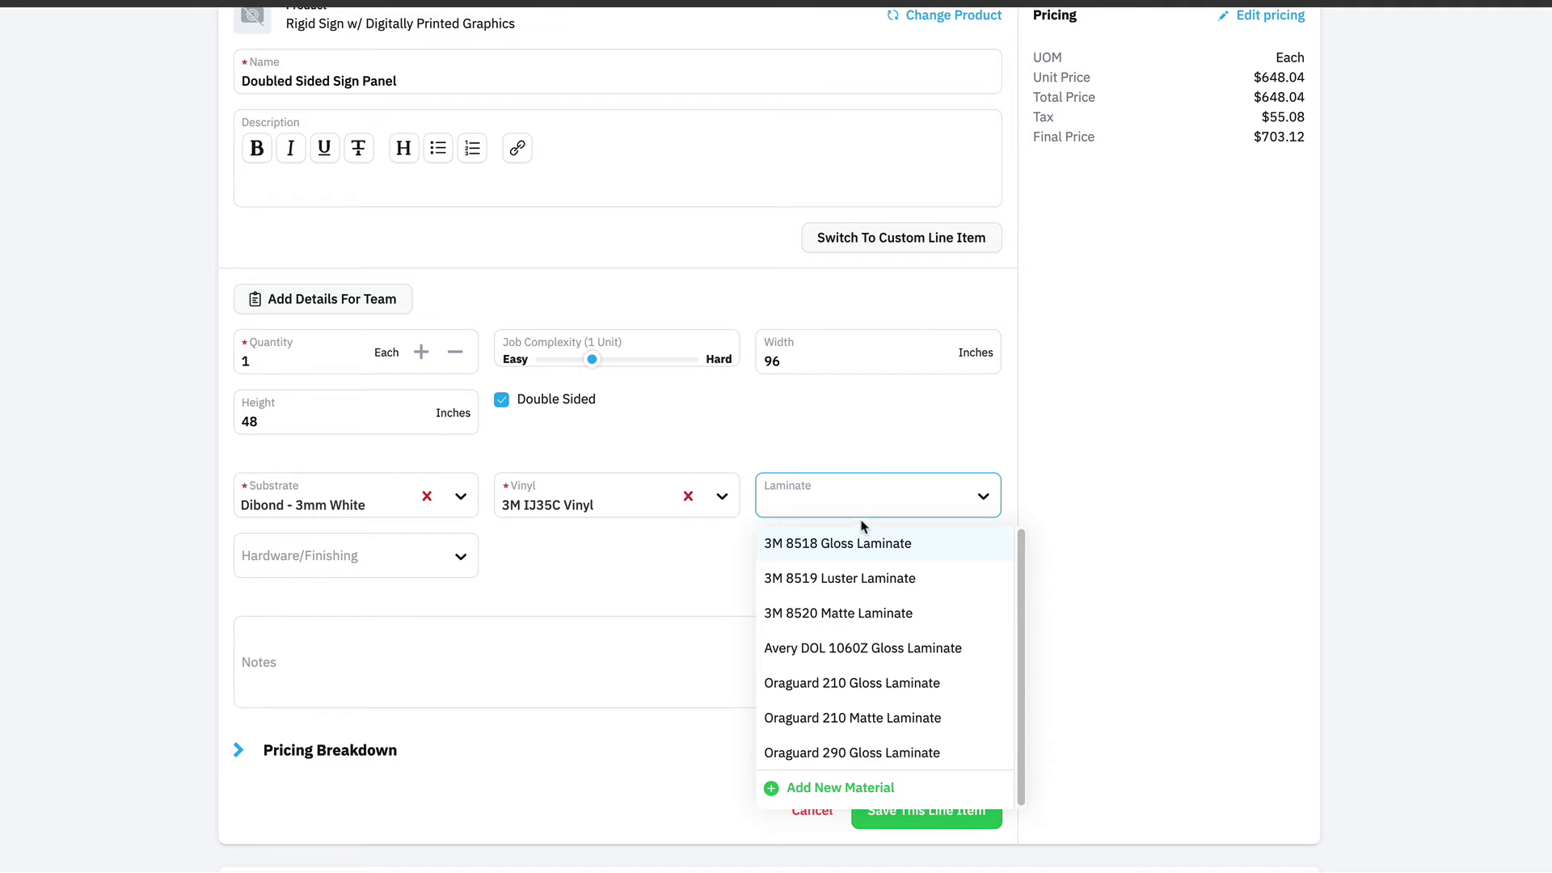
click(903, 545)
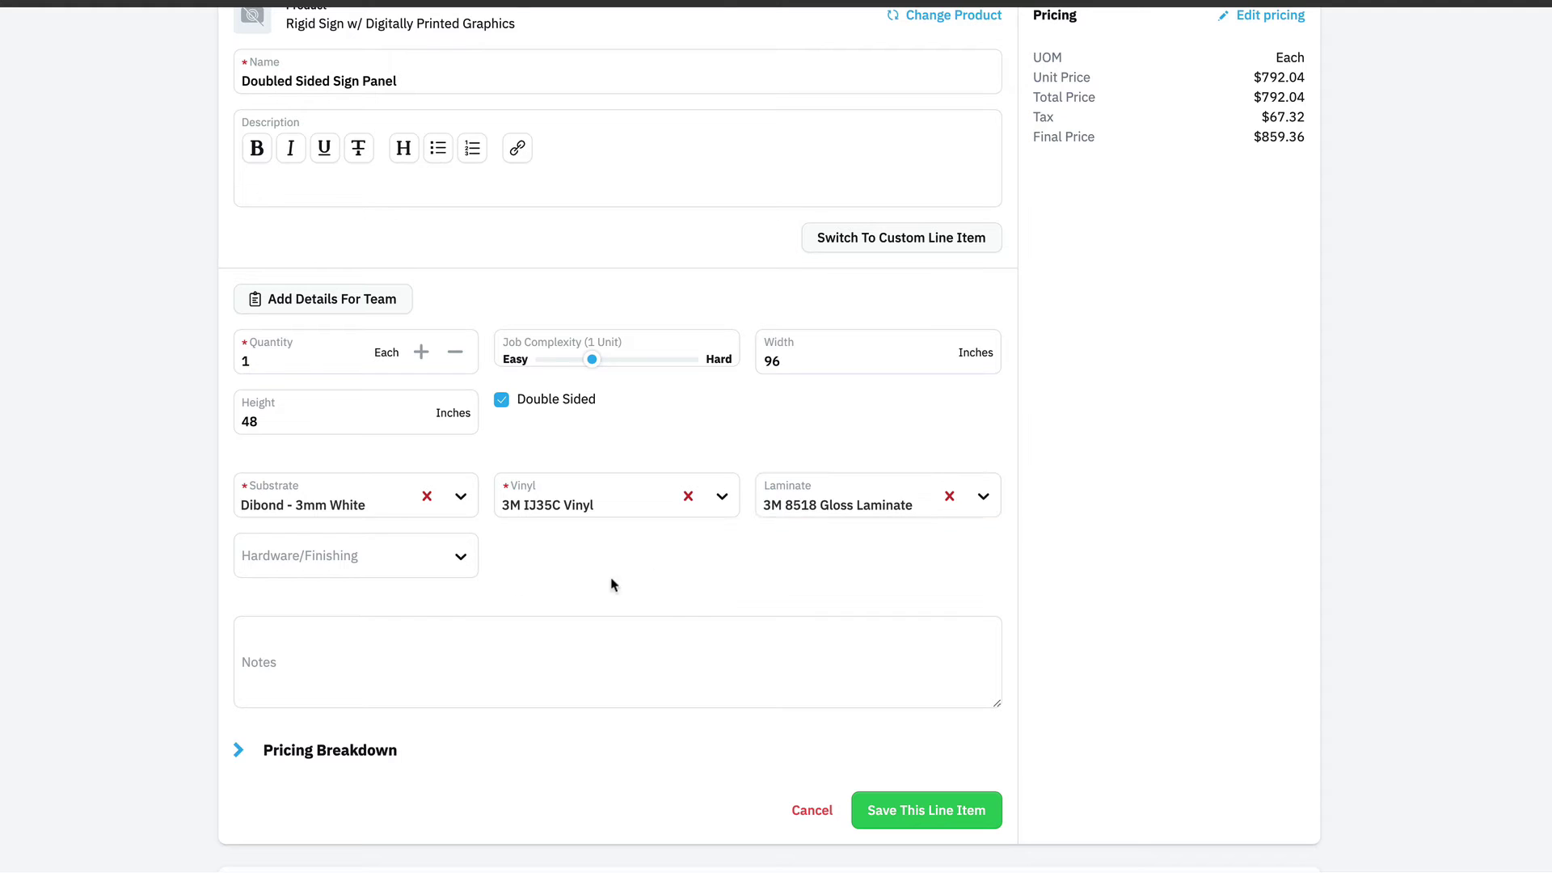
Add Wood Posts - 4x4x8' Painted - Set of 2 as hardware/finishing.
click(403, 569)
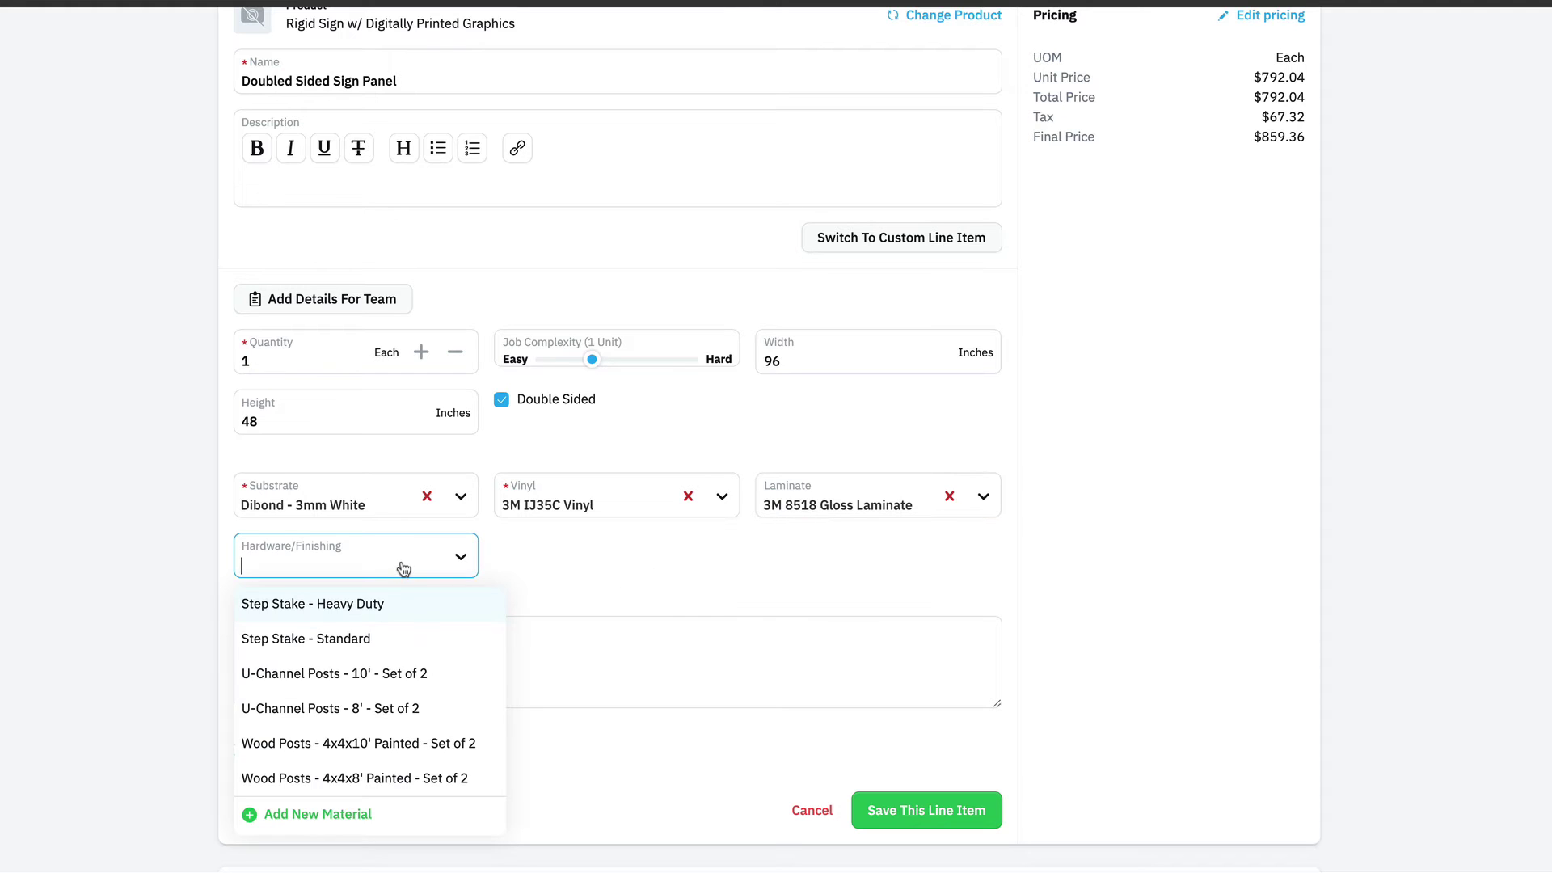
click(304, 785)
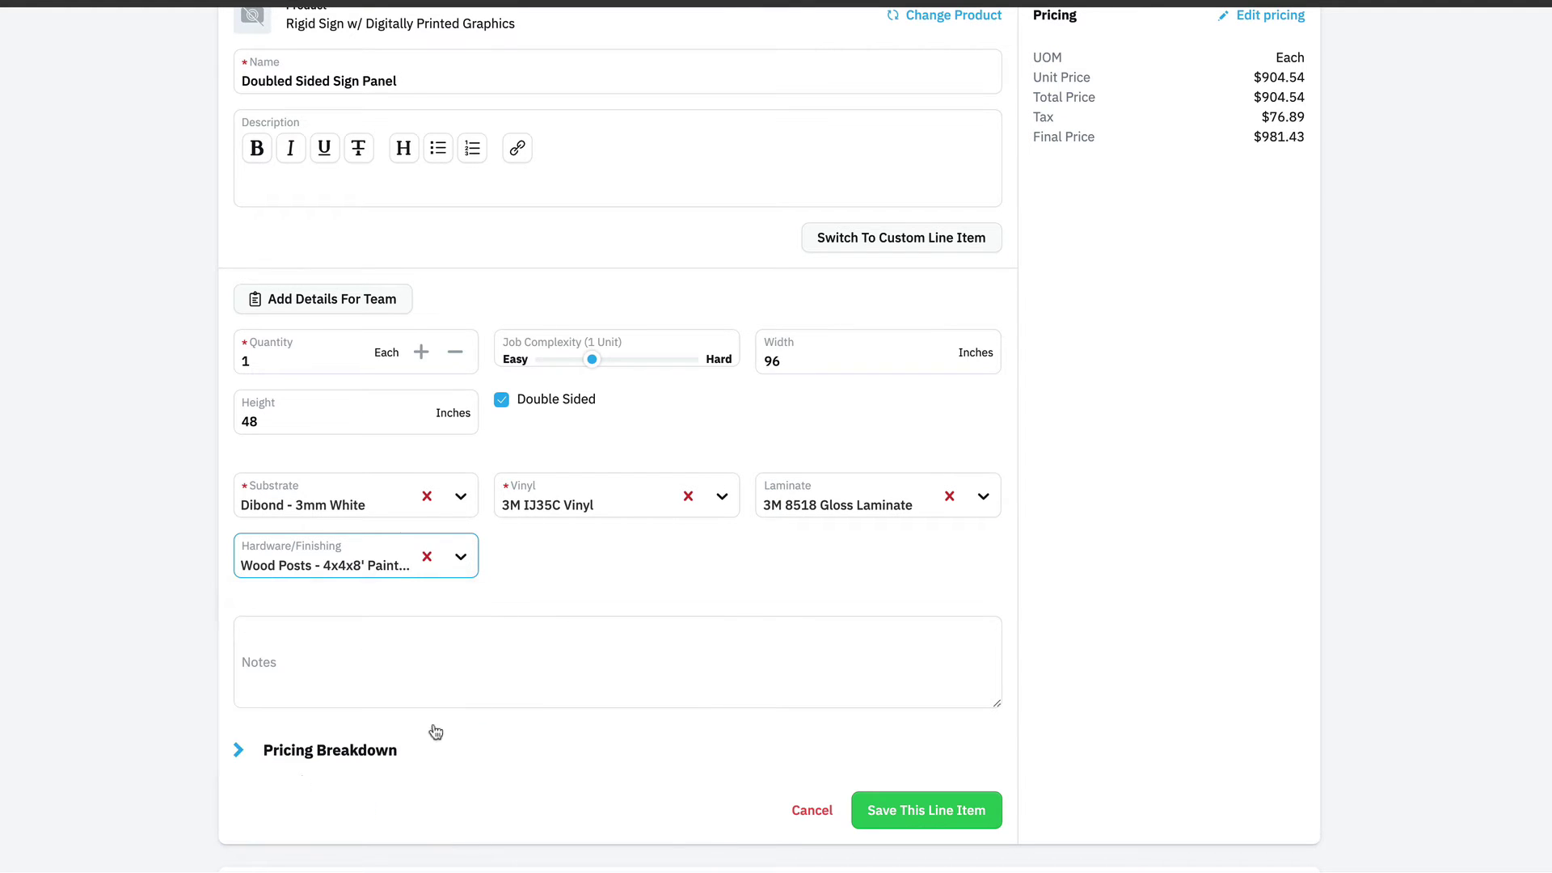
click(833, 569)
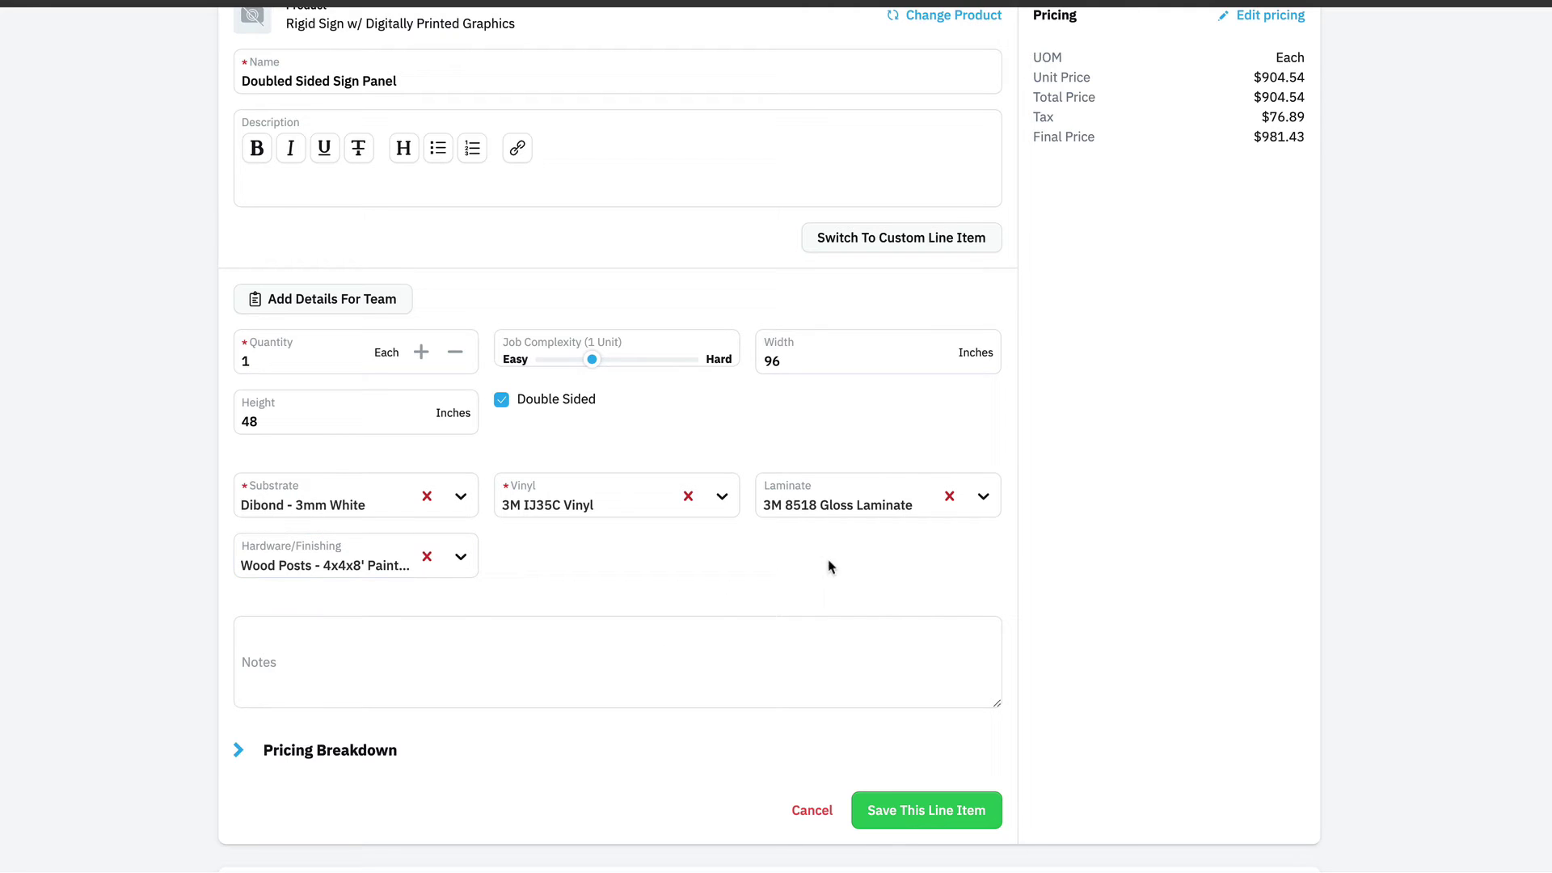
scroll(1420, 367, up, 2)
scroll(1360, 459, down, 1)
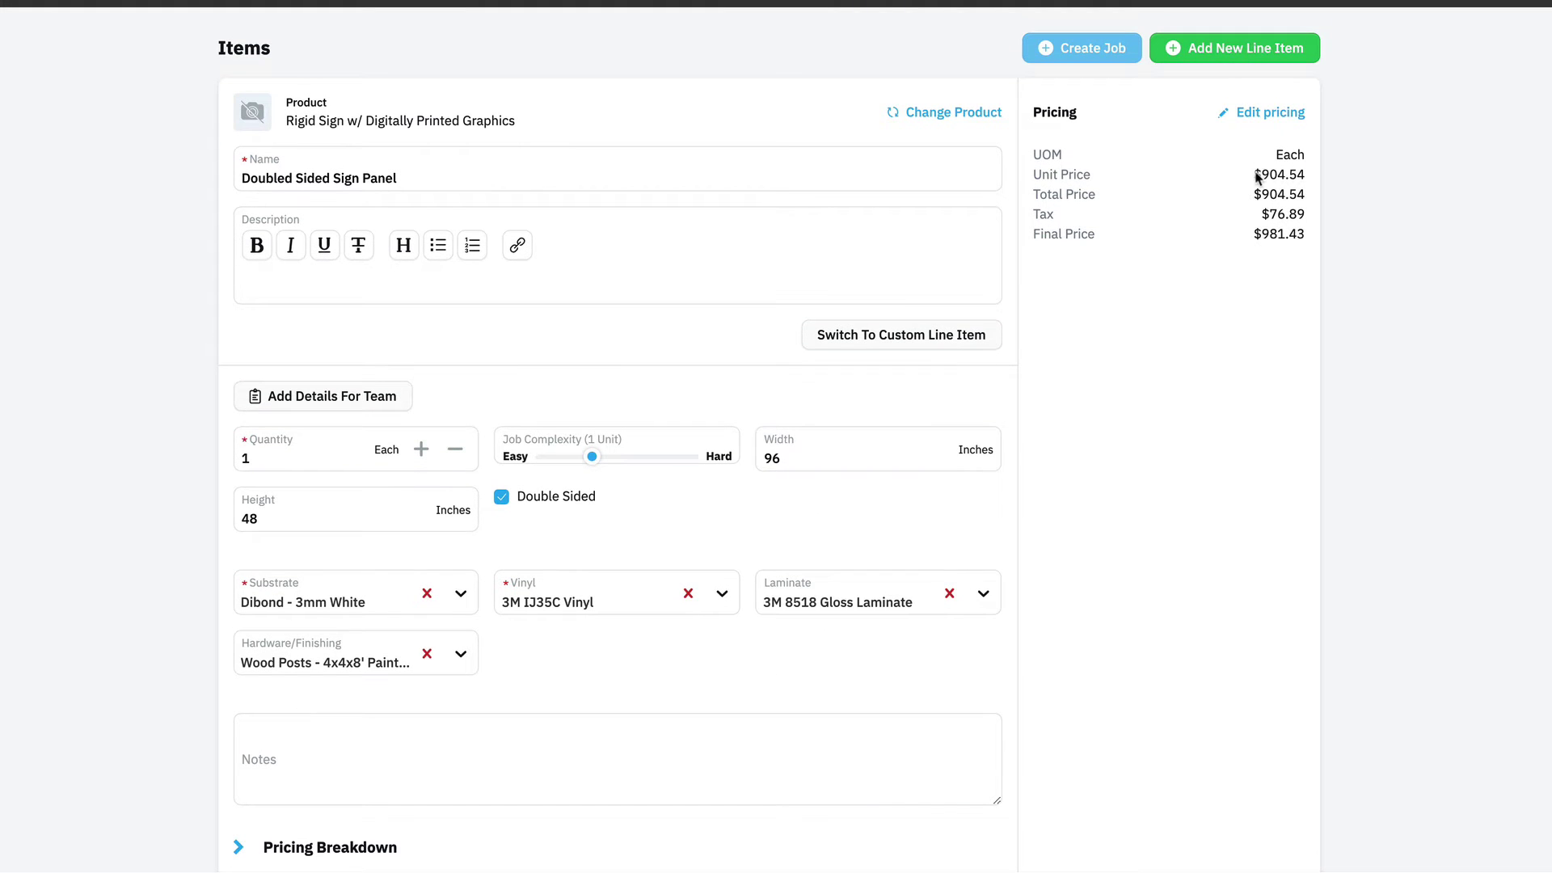
drag(1258, 176, 1332, 190)
Move the Job Complexity slider down to 0.47, then up to 1.43 units.
click(1312, 207)
drag(592, 458, 565, 456)
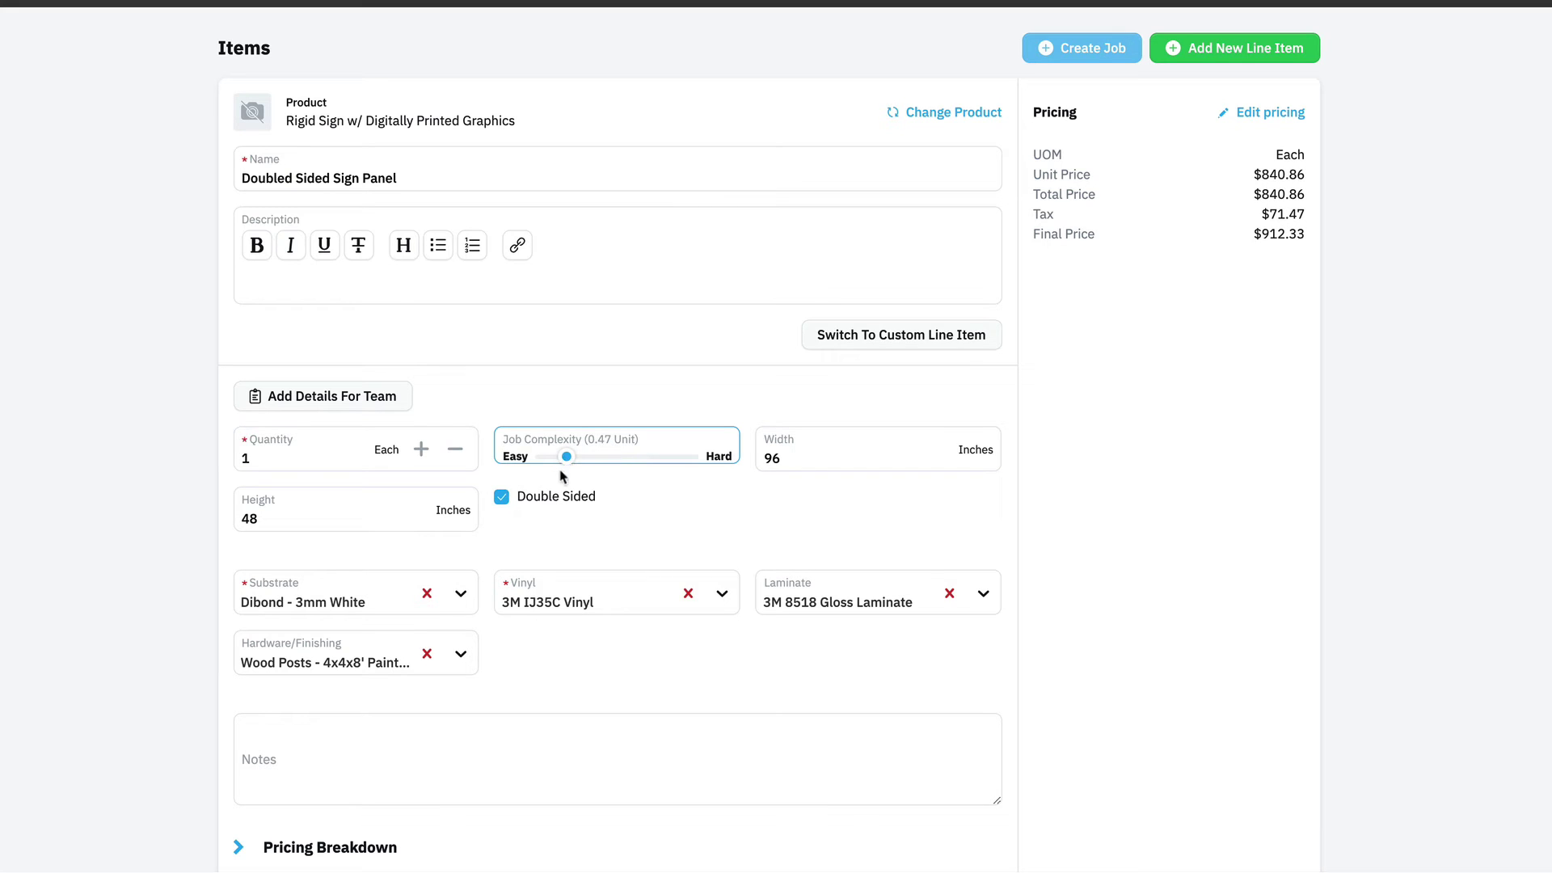
drag(1255, 182, 1313, 186)
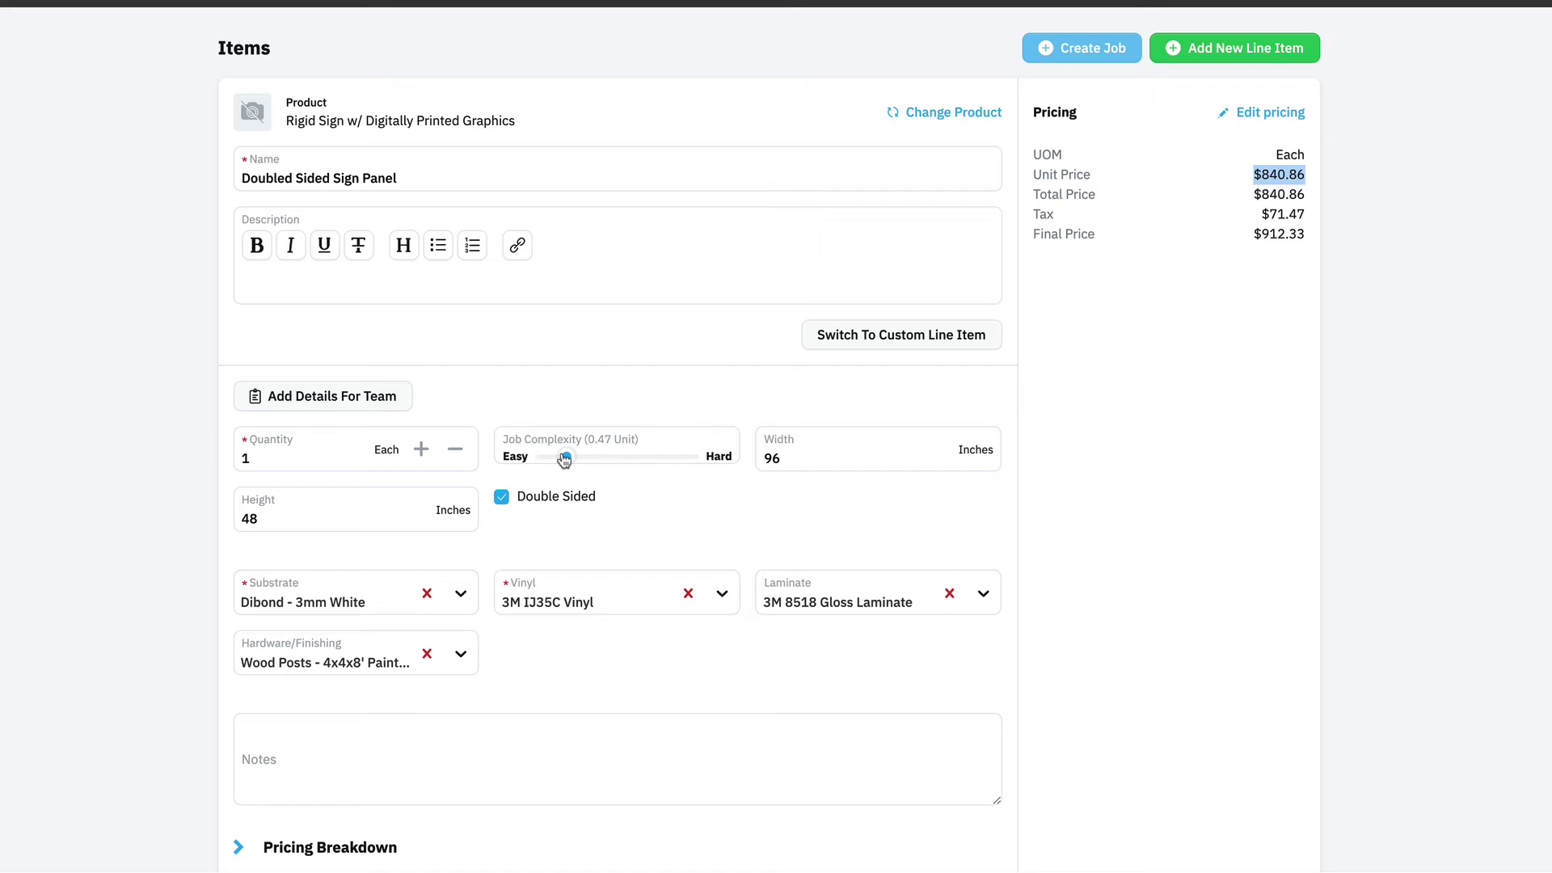
drag(563, 459, 603, 462)
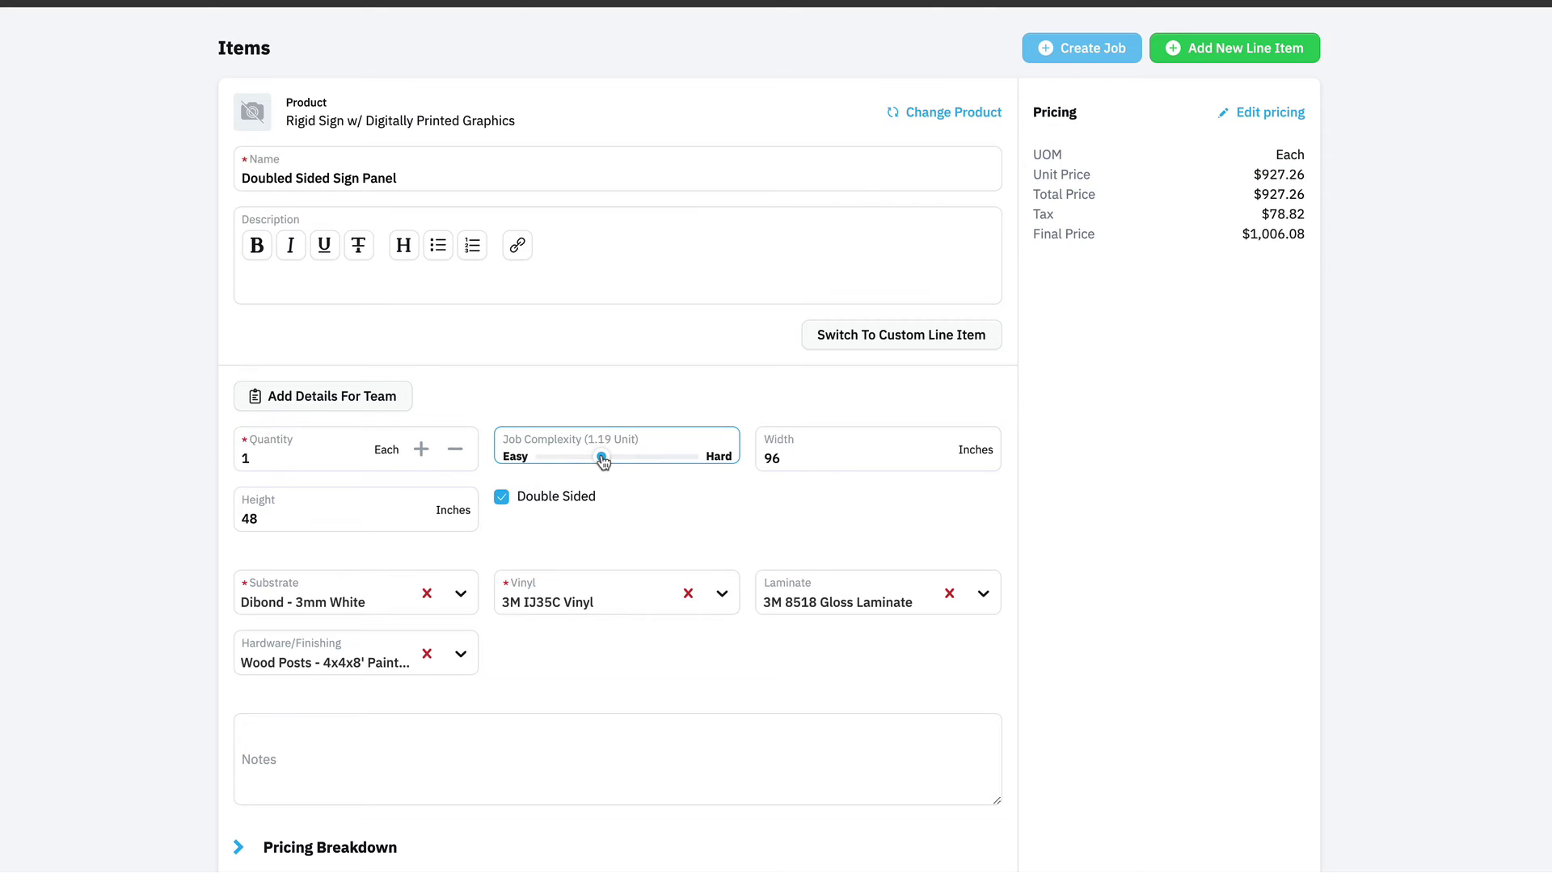
drag(603, 463, 614, 461)
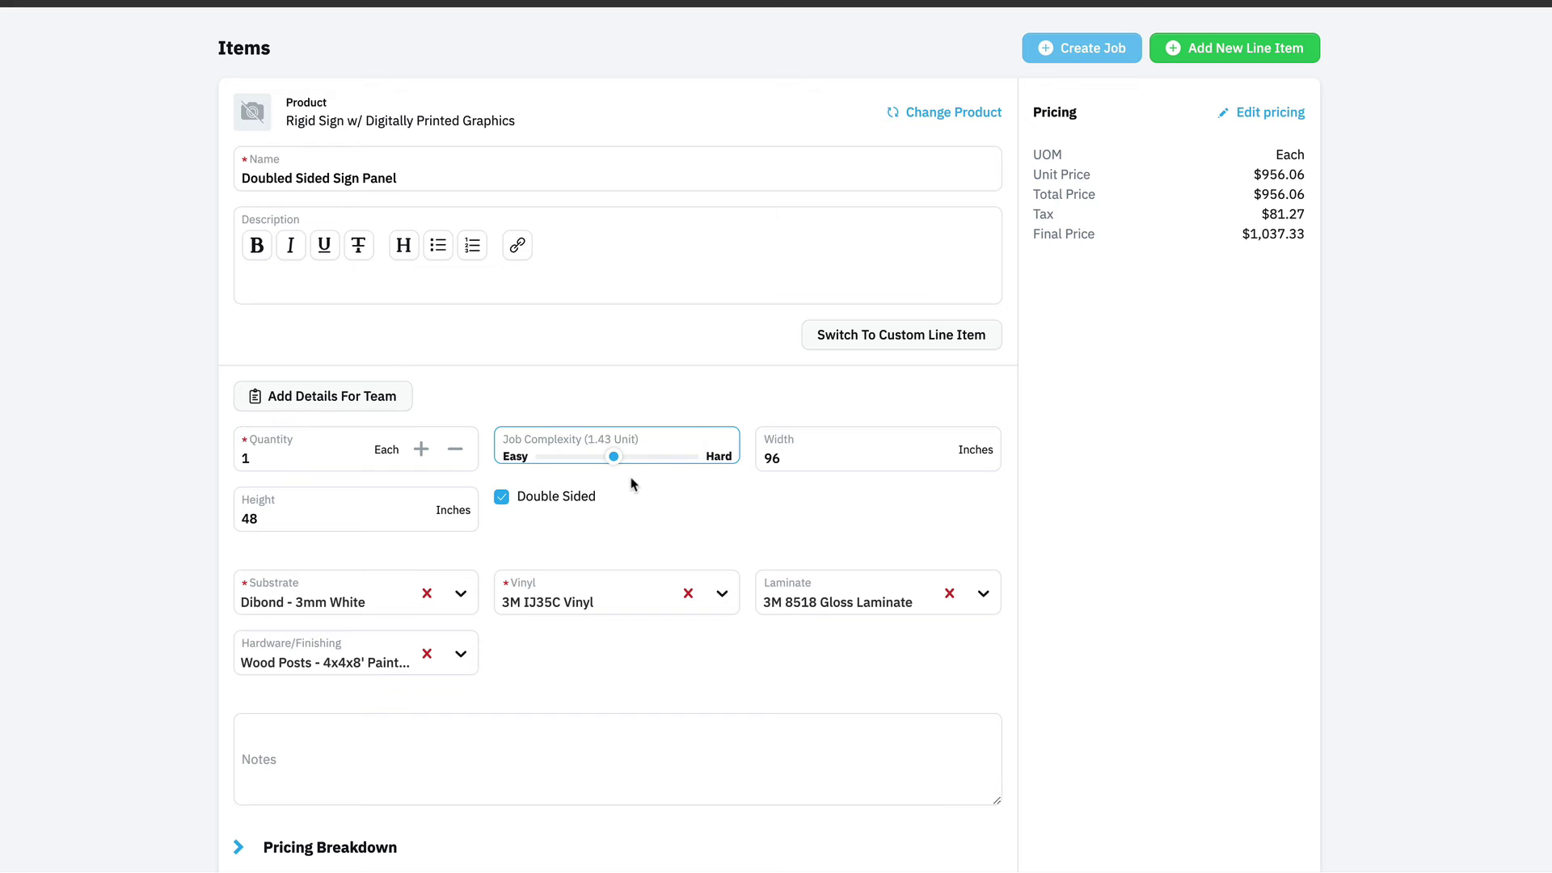
scroll(635, 488, down, 4)
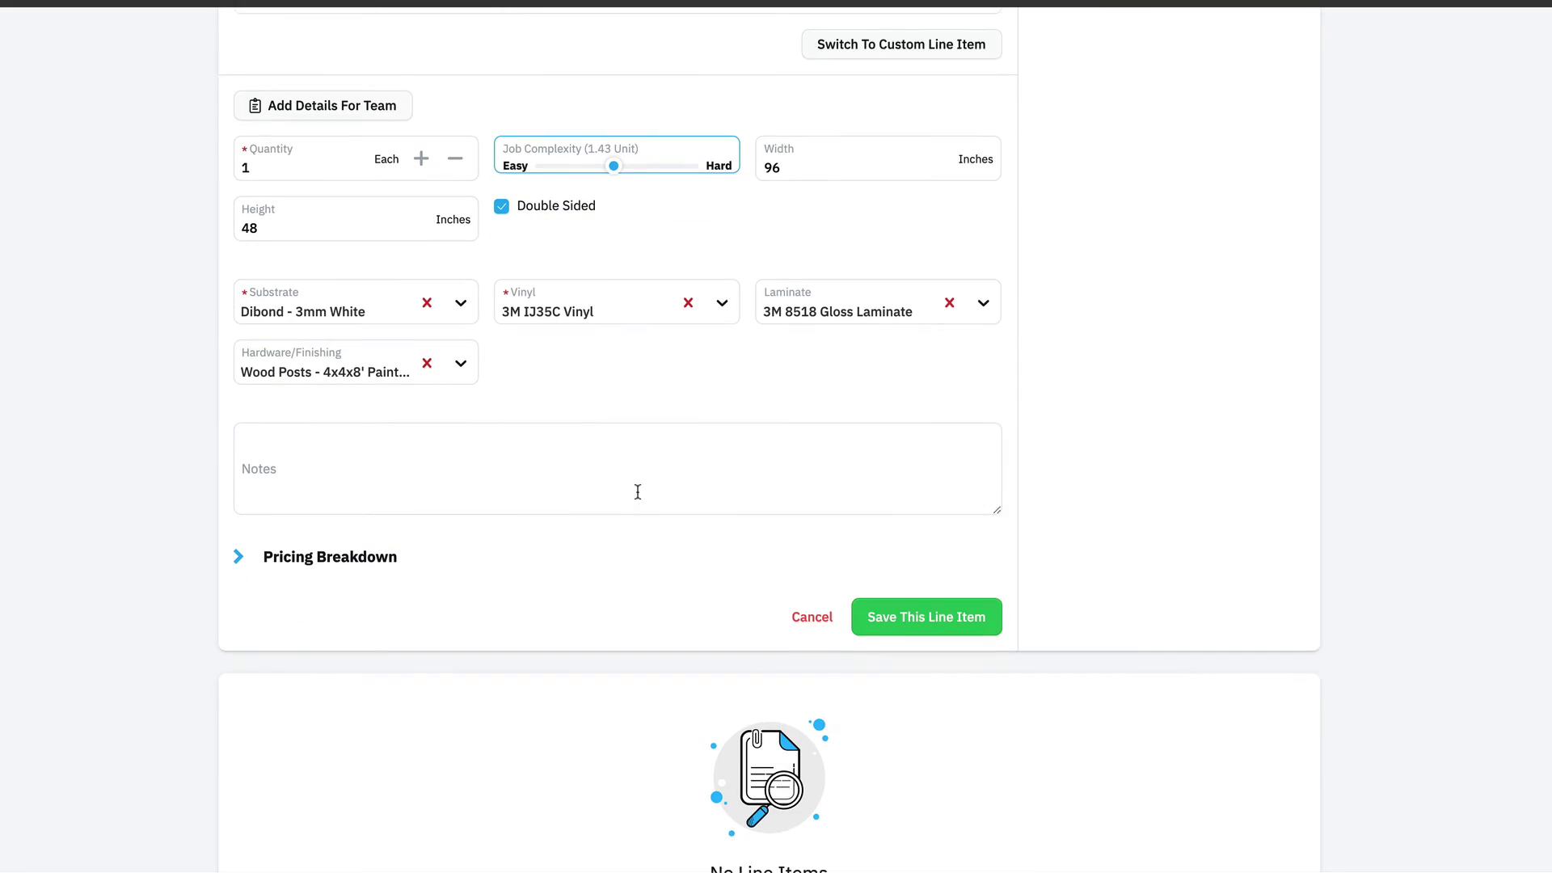
Check the Pricing Breakdown's square footage and 1.525 Hr labor, then save the line item at $956.06.
click(295, 435)
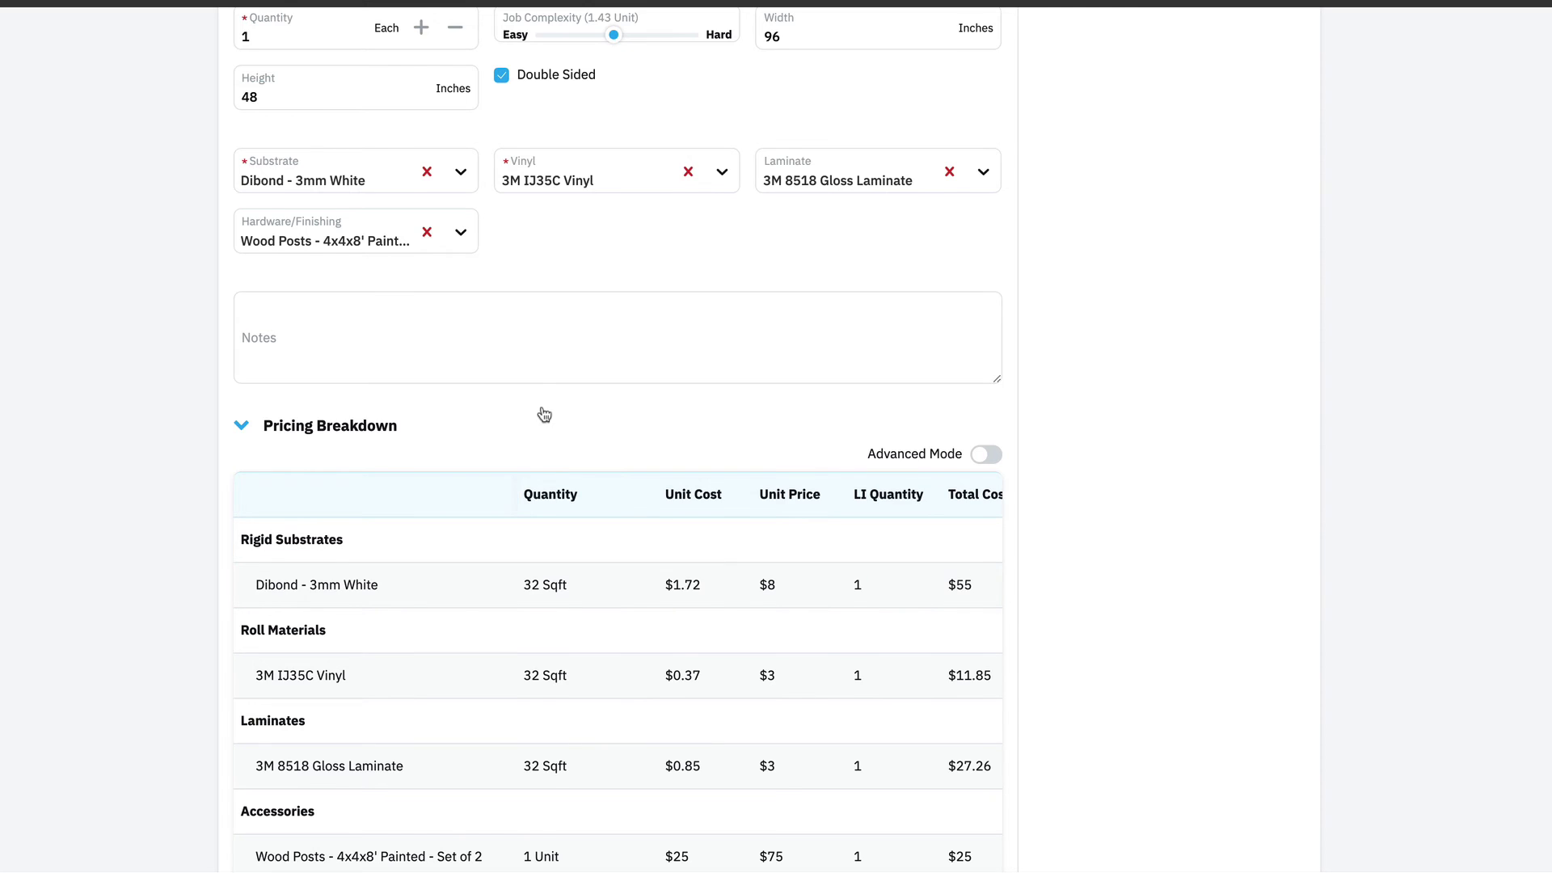
scroll(539, 428, down, 3)
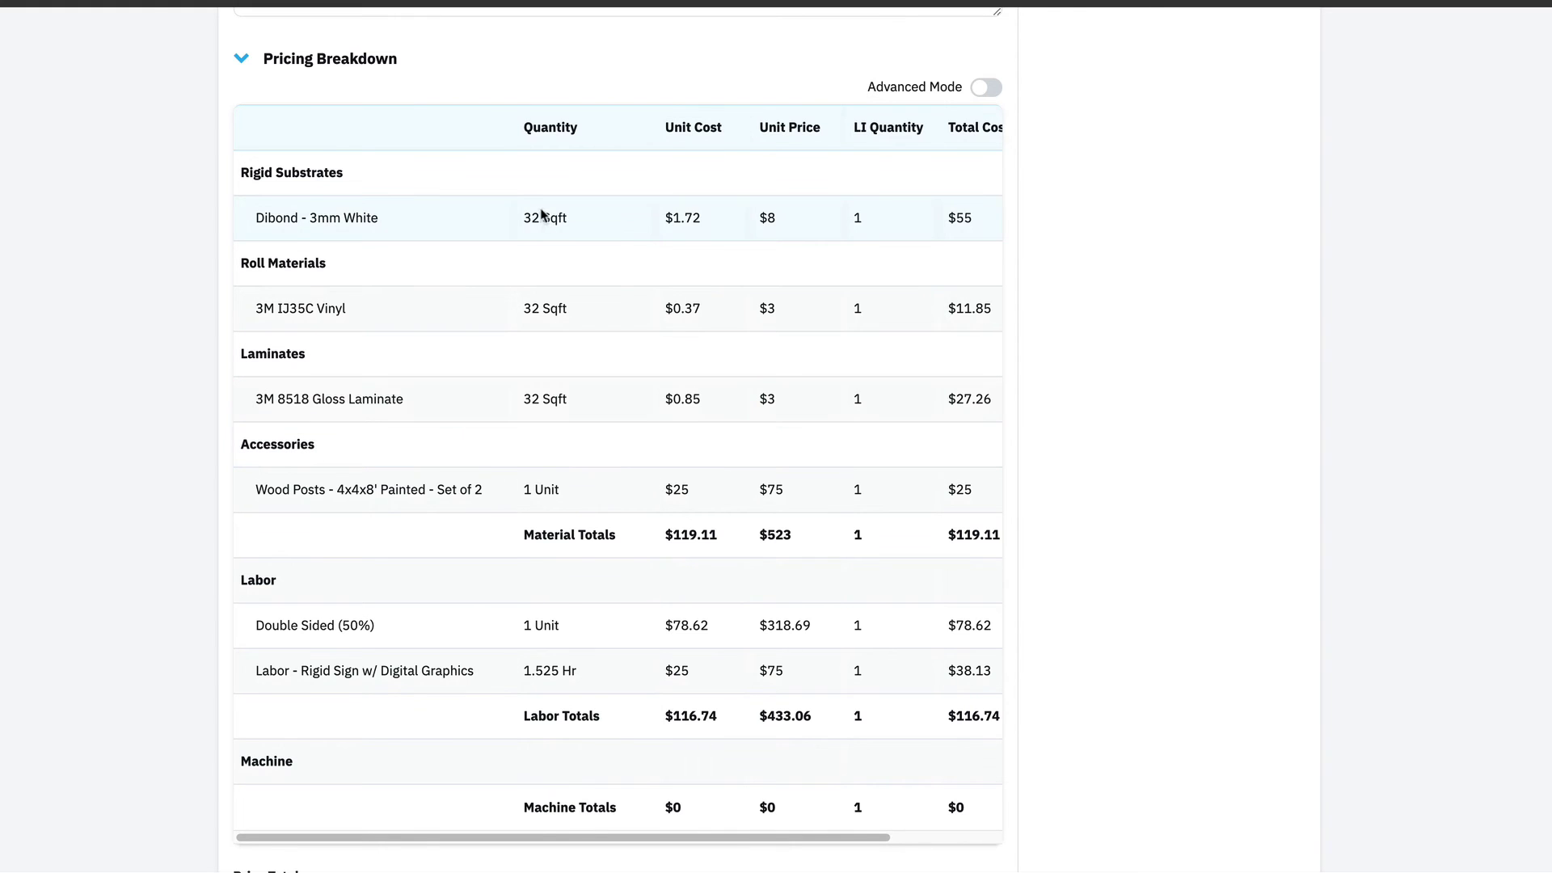
drag(524, 218, 577, 236)
click(535, 308)
triple_click(534, 308)
scroll(502, 464, down, 2)
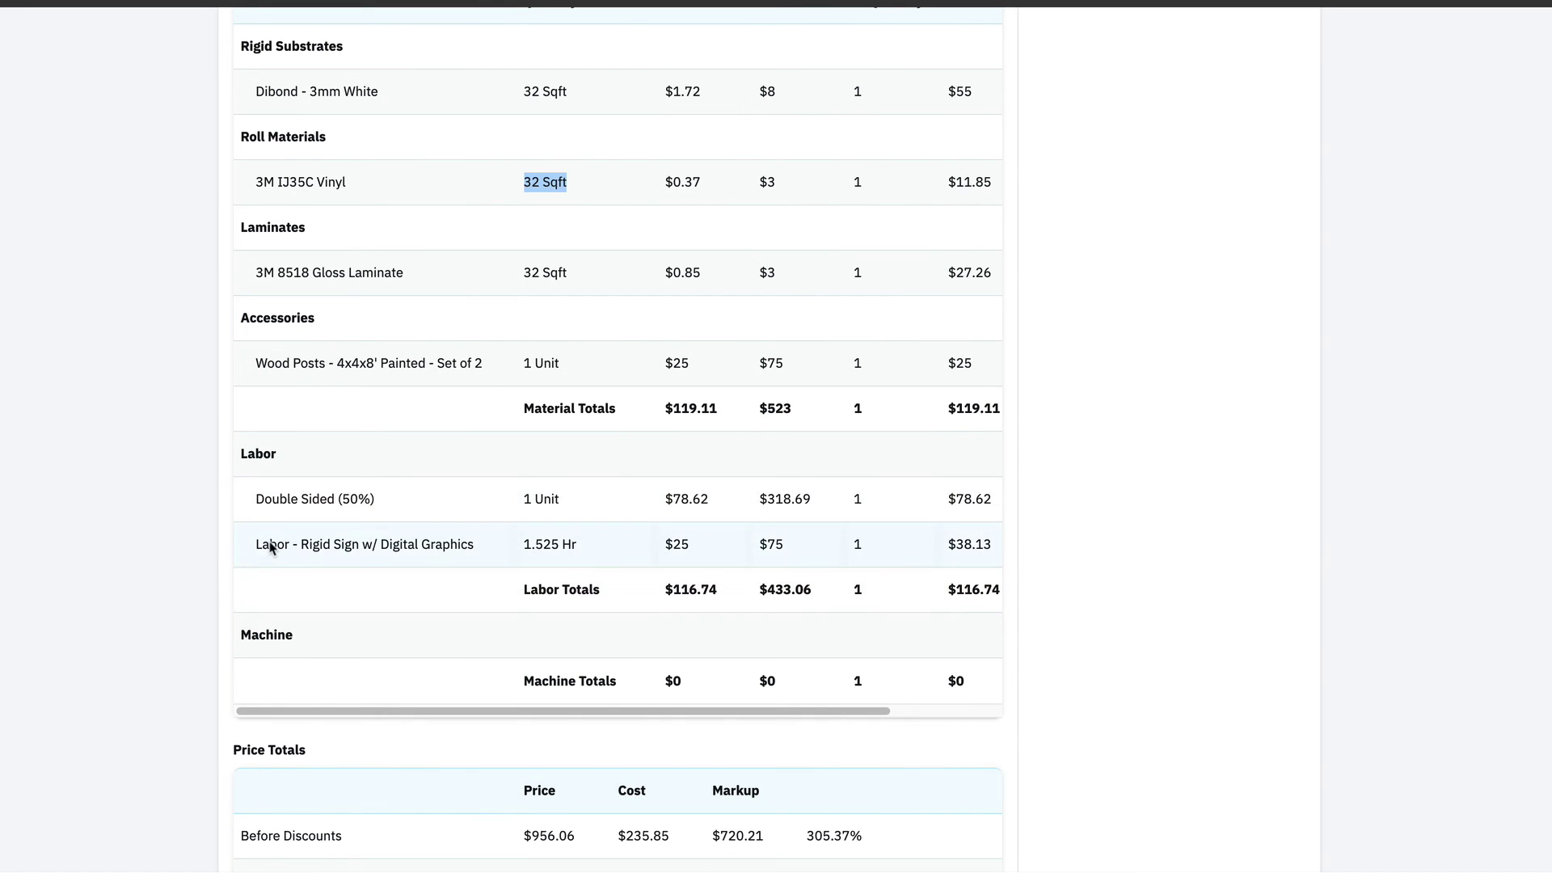
mouse_move(270, 547)
mouse_down()
mouse_move(610, 582)
mouse_move(603, 565)
mouse_move(495, 545)
mouse_up()
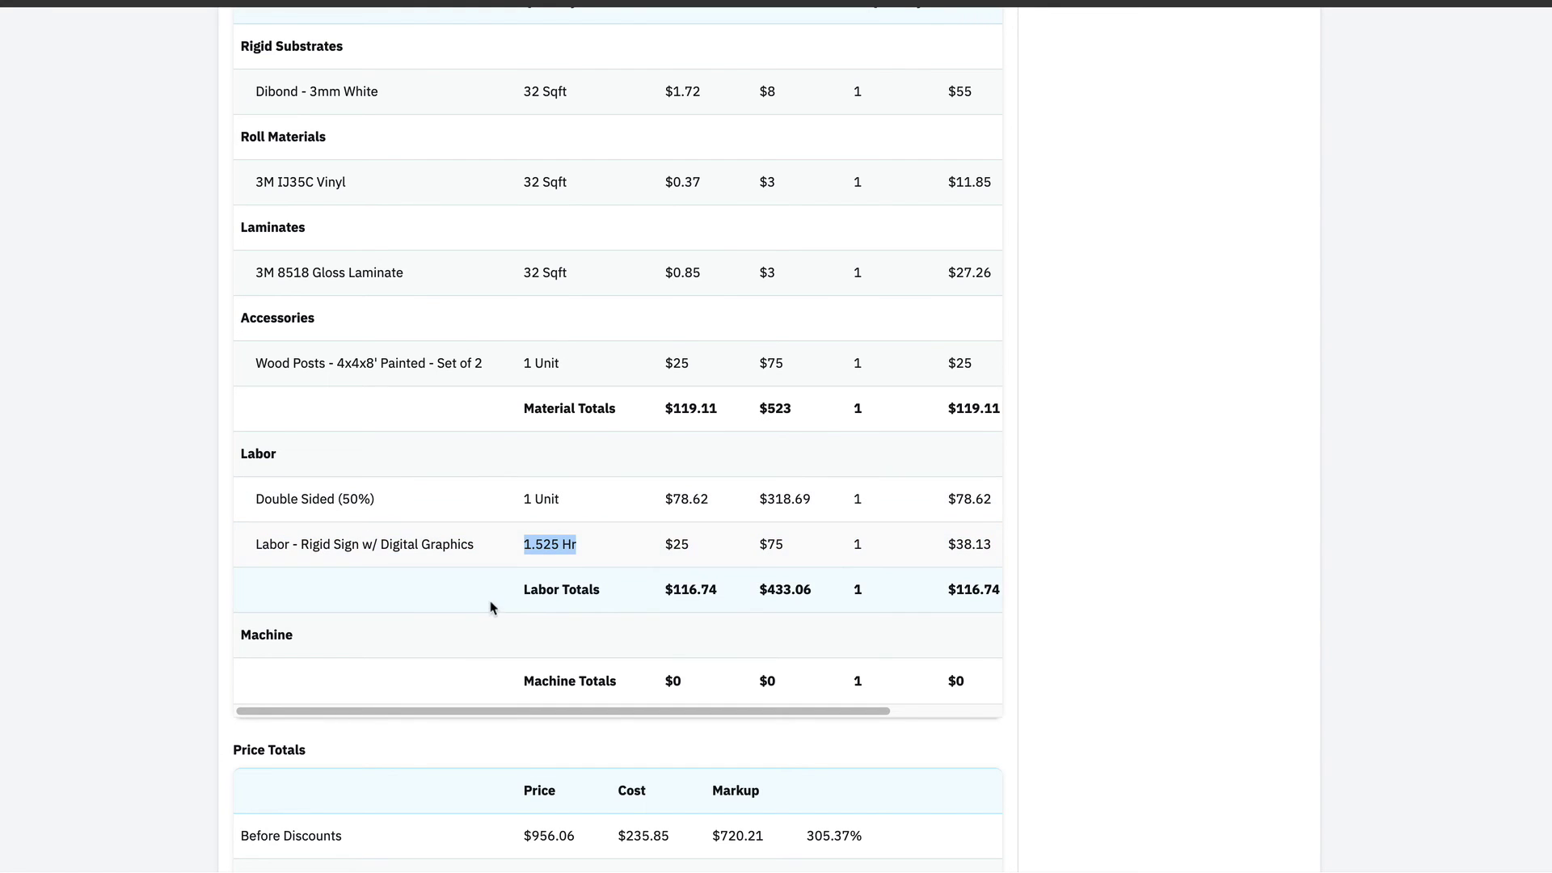
scroll(493, 609, down, 4)
scroll(967, 703, down, 1)
scroll(966, 703, down, 2)
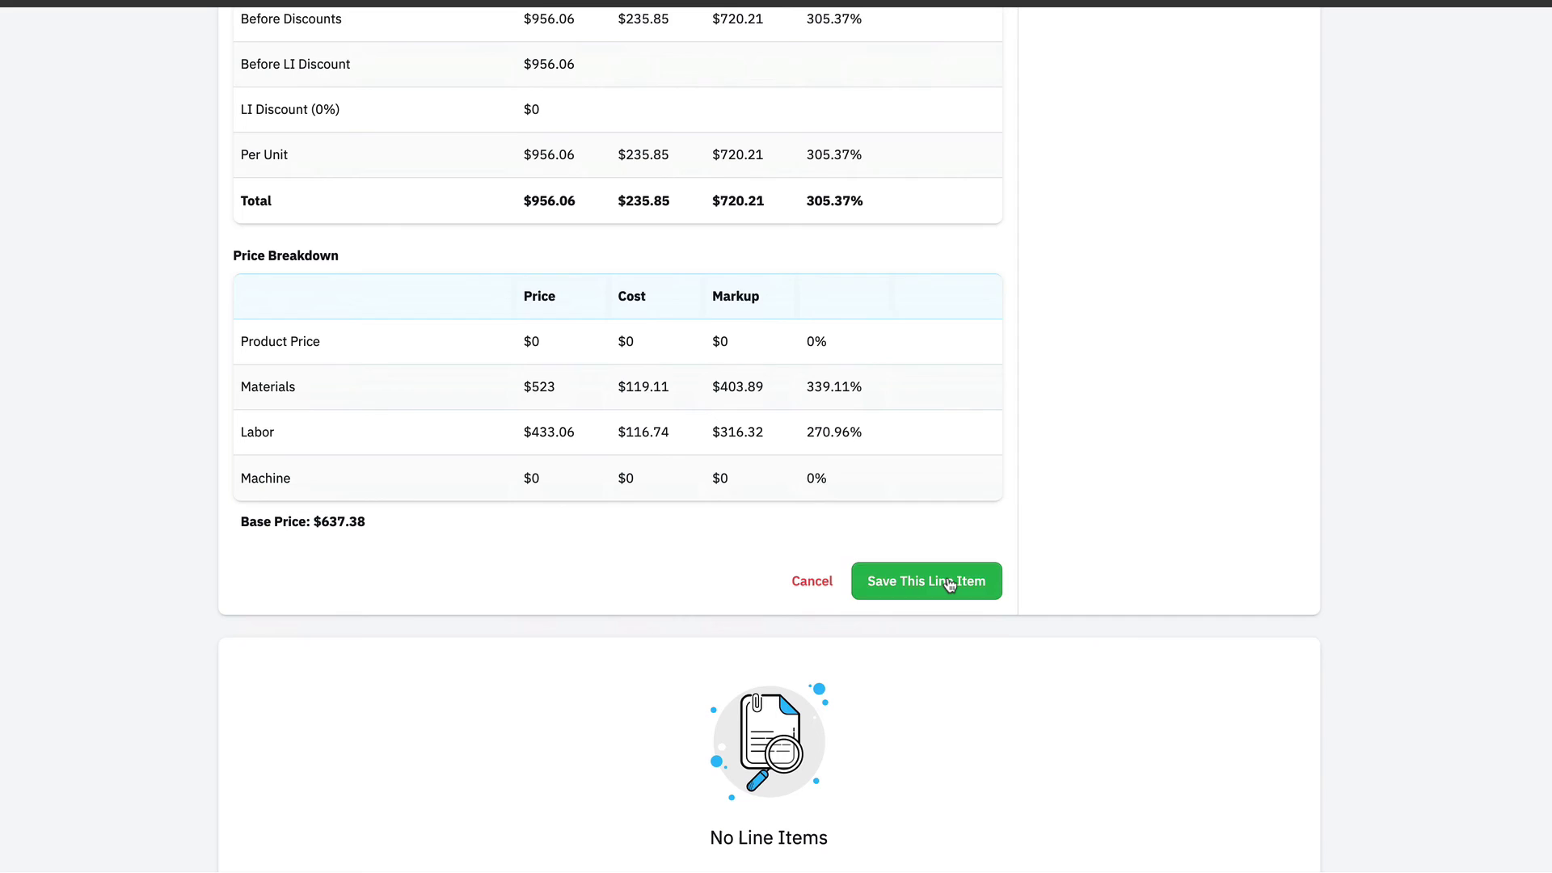
click(949, 579)
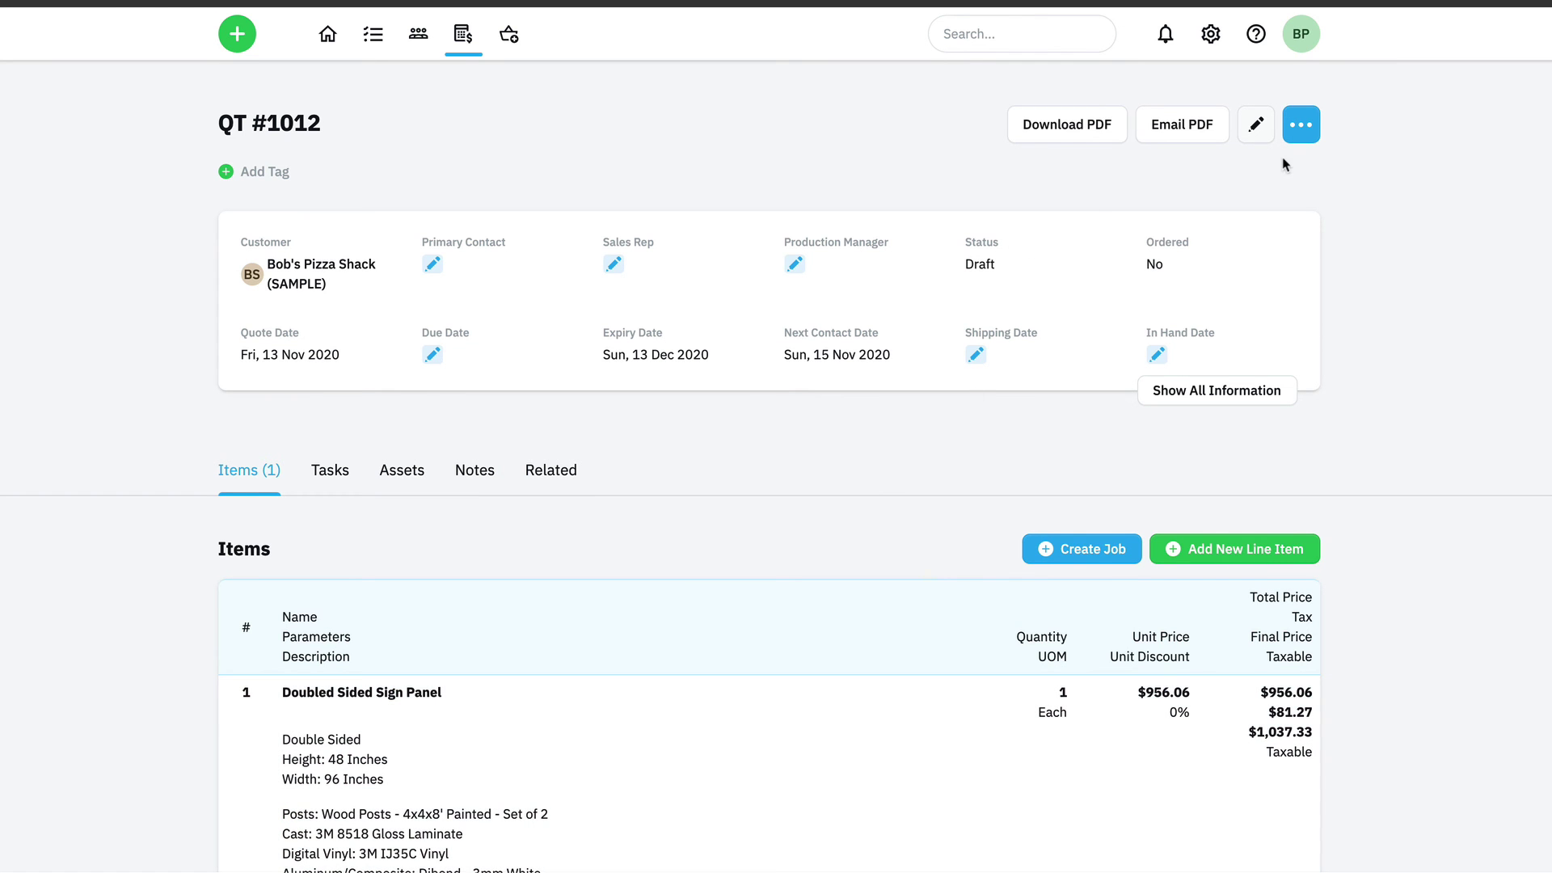
Address the quote PDF email to the customer contact using the Quote Review template.
click(1197, 129)
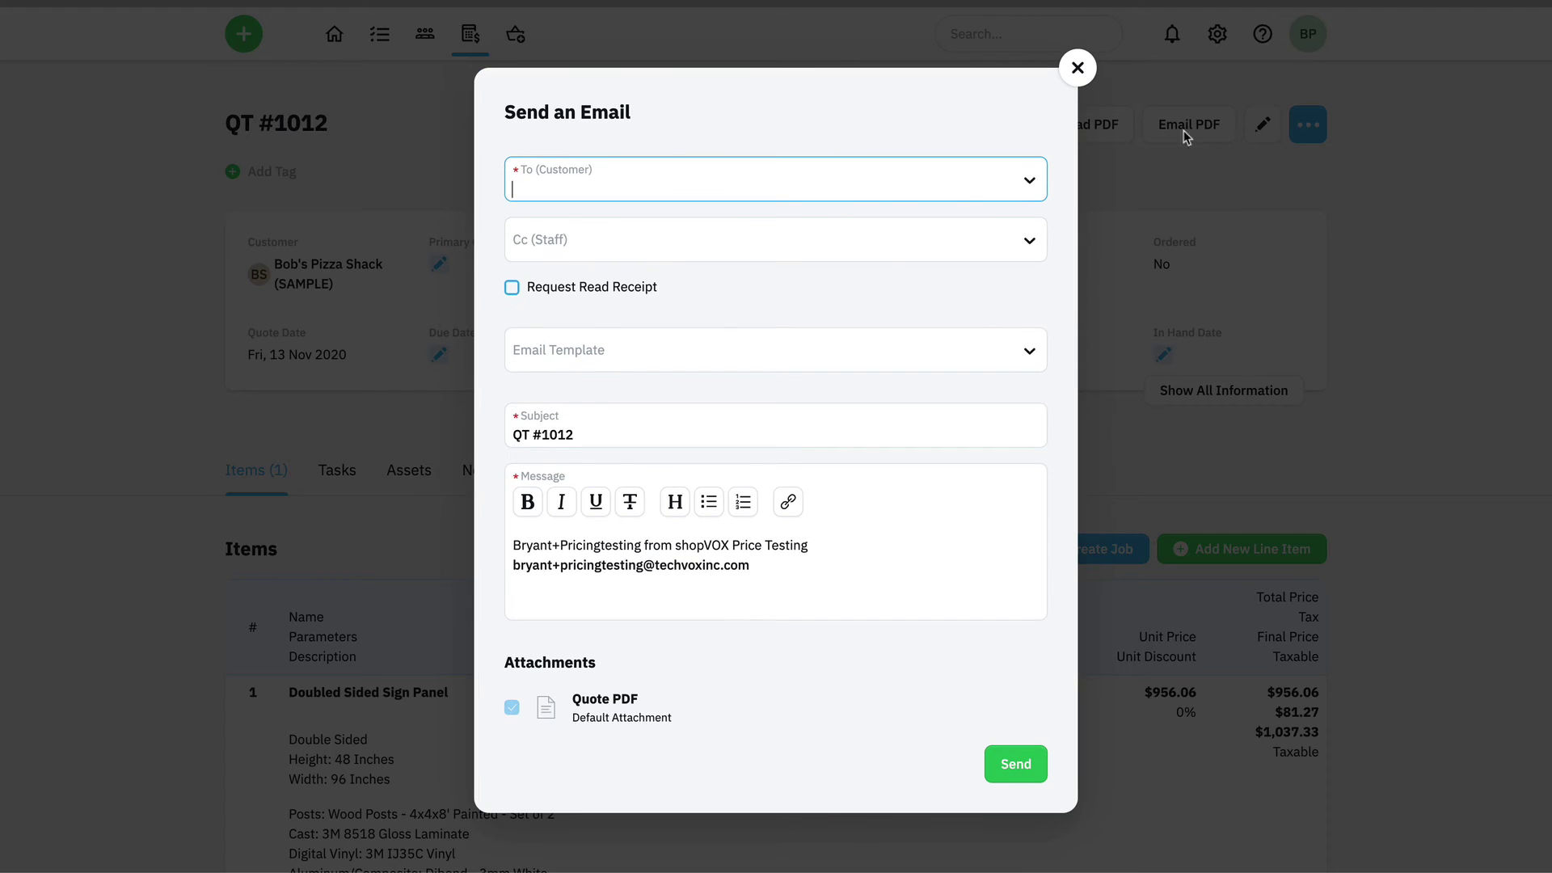
click(849, 196)
click(713, 245)
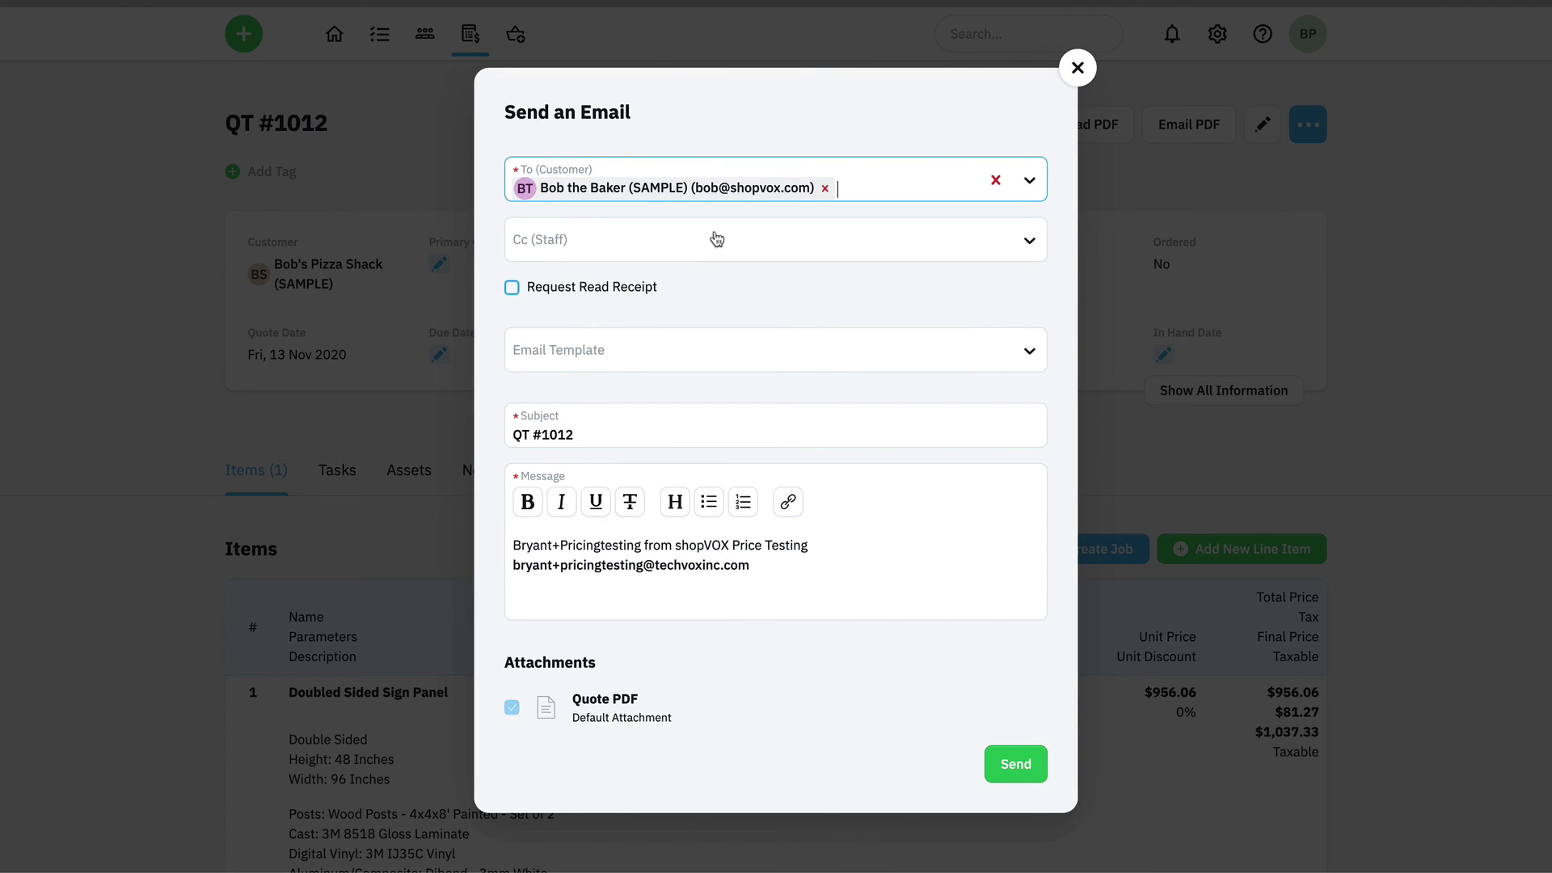
click(610, 353)
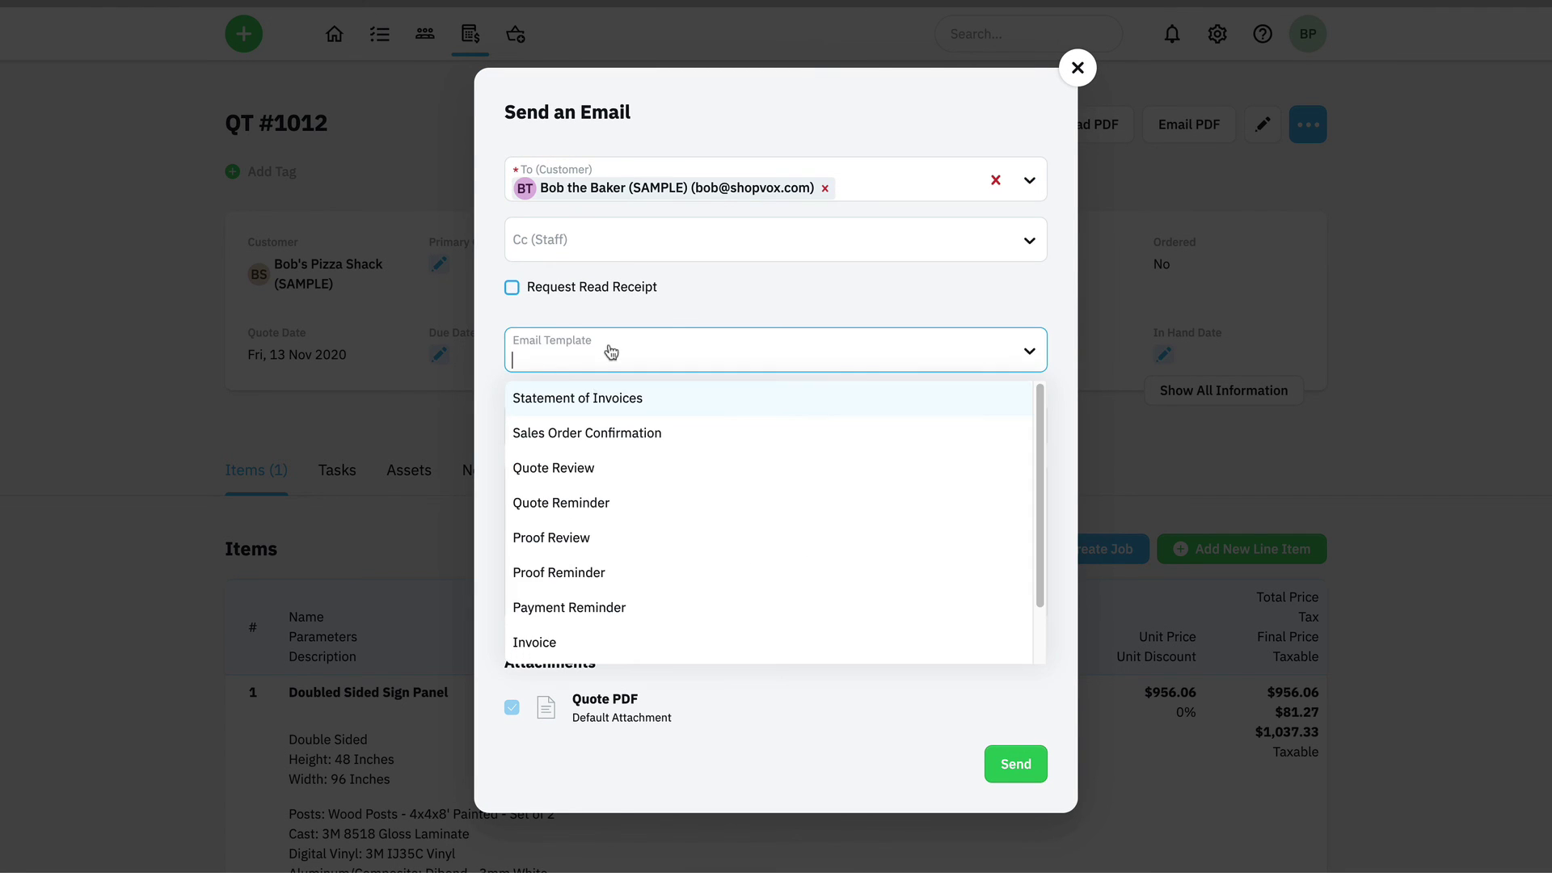
click(548, 468)
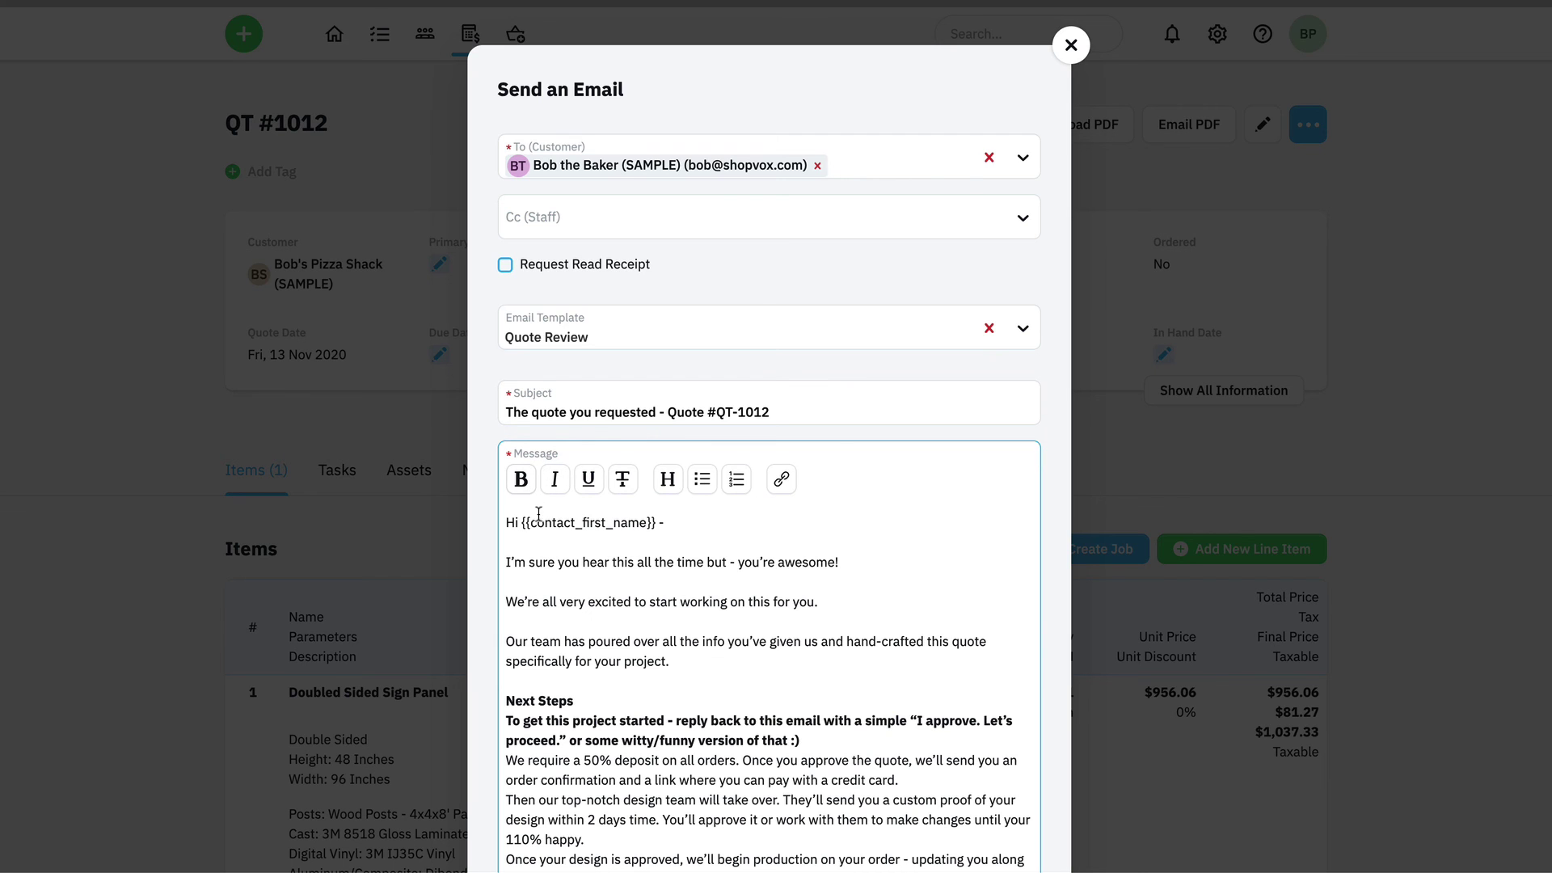
scroll(669, 592, down, 3)
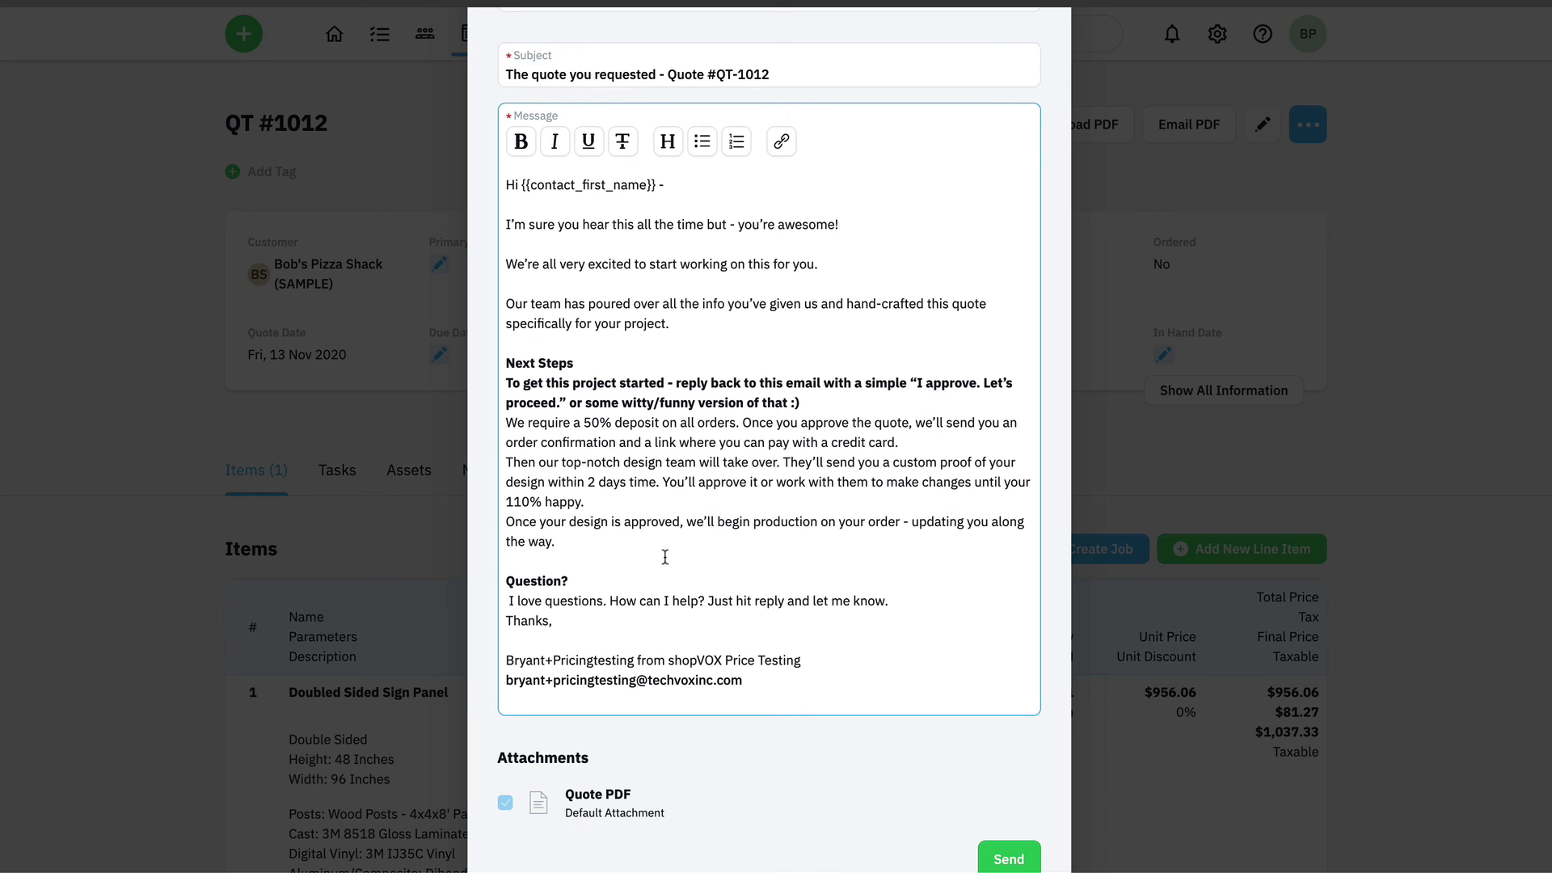
scroll(664, 562, up, 1)
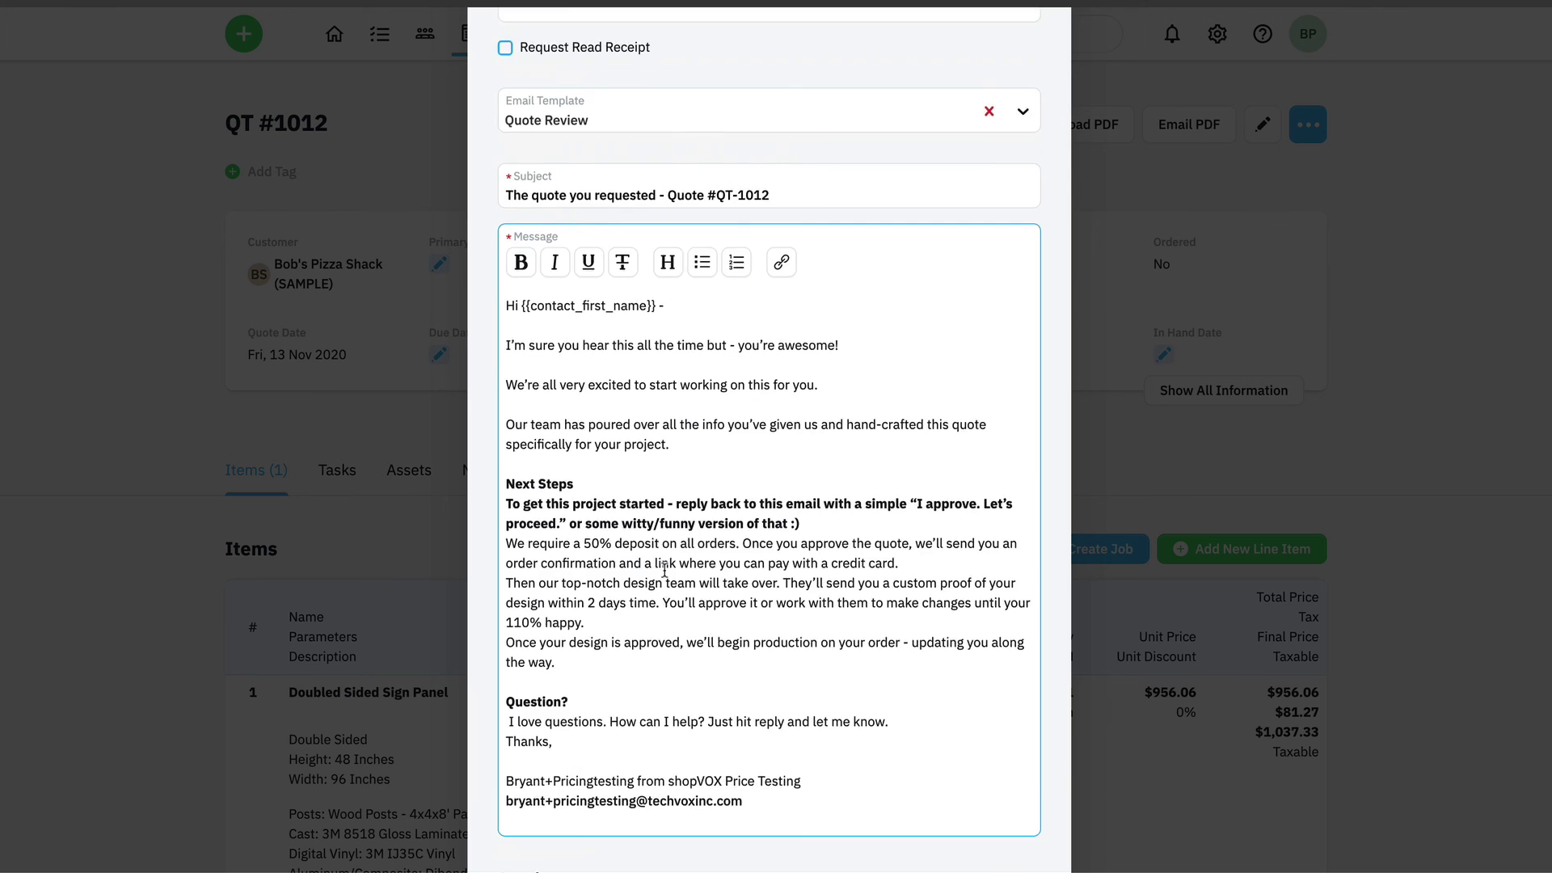
scroll(630, 564, down, 2)
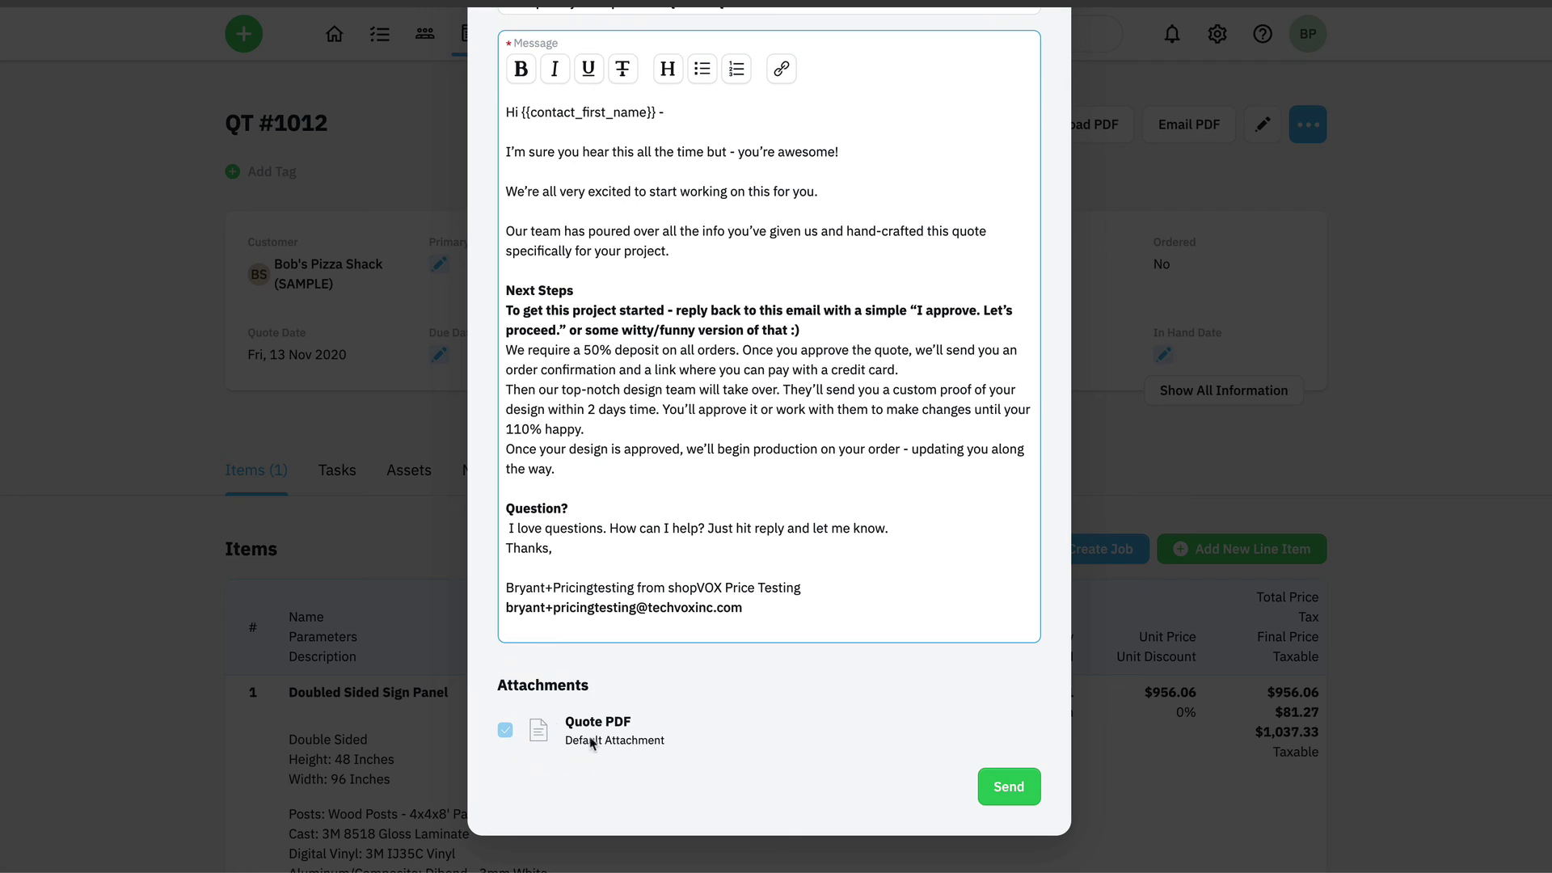